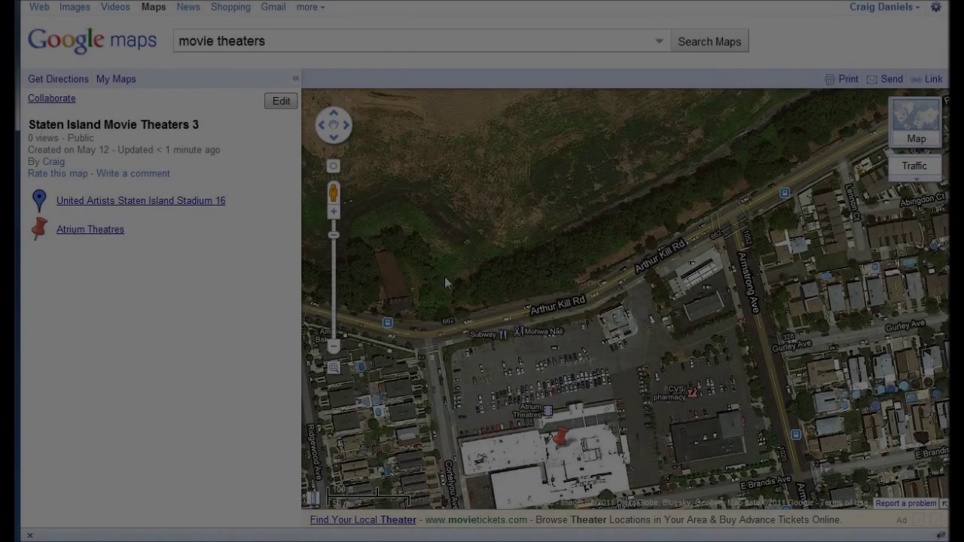
Switch the movie theaters map from satellite imagery to the standard street map.
scroll(444, 276, "up", 2)
scroll(452, 278, "down", 1)
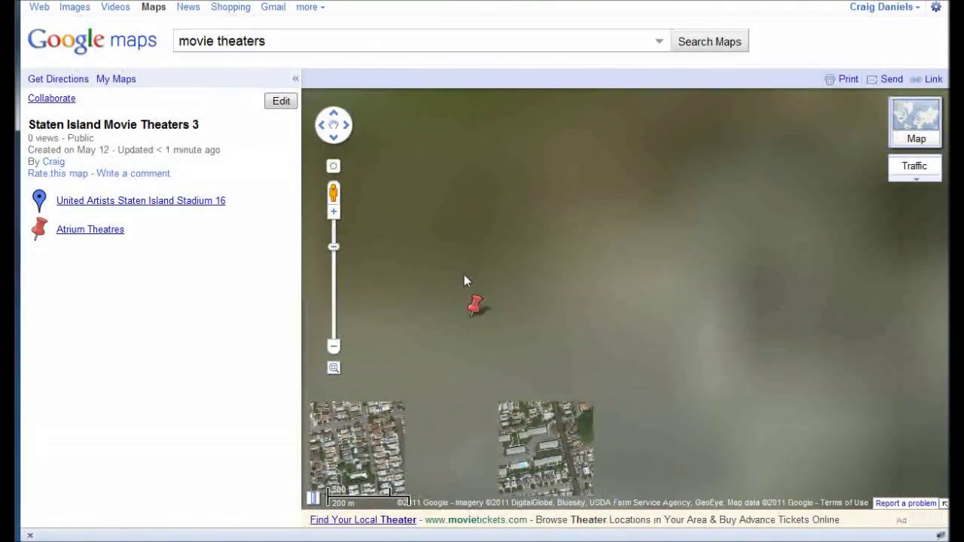
left_click(916, 124)
scroll(581, 287, "down", 2)
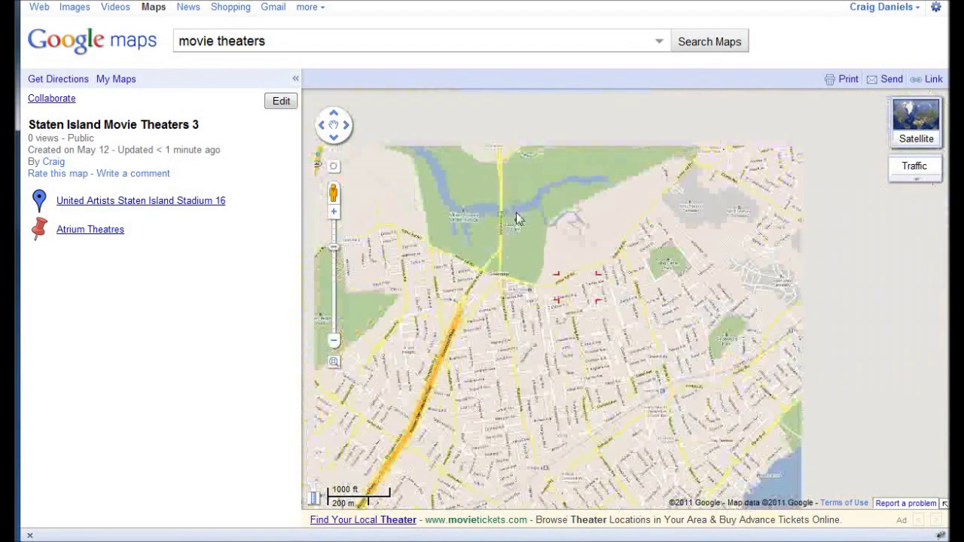
Search the map for "golf courses near staten island".
left_click_drag(267, 42, 182, 48)
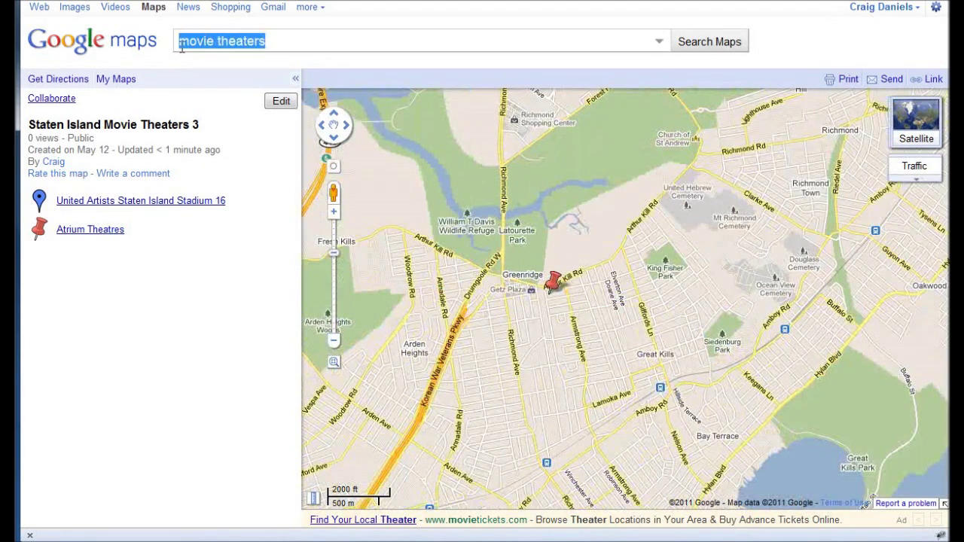
type("gold")
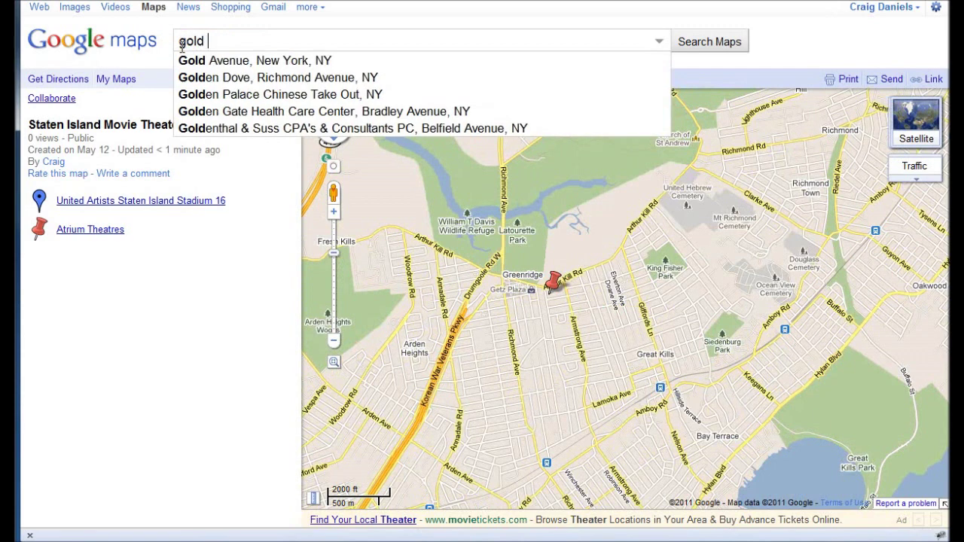
key("BackSpace")
type("f c")
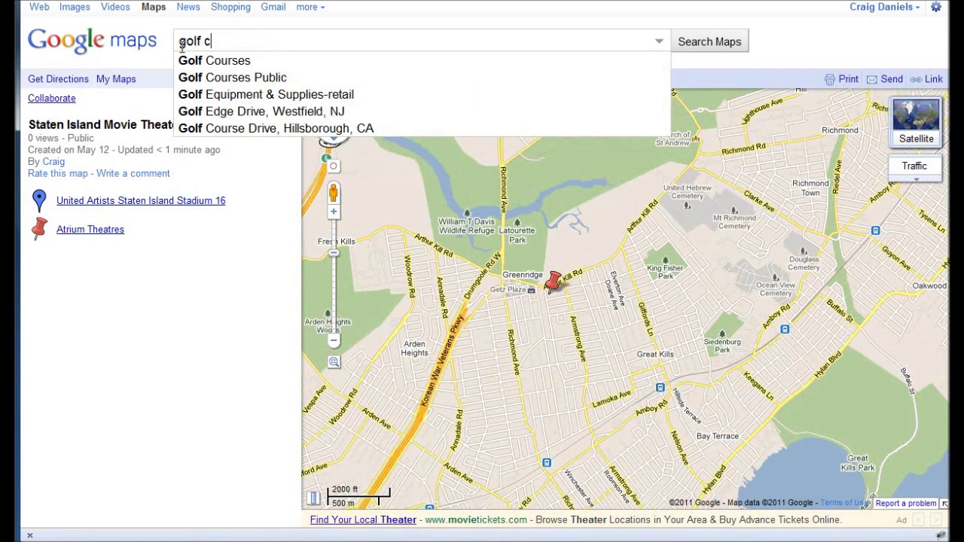
type("ourses near ")
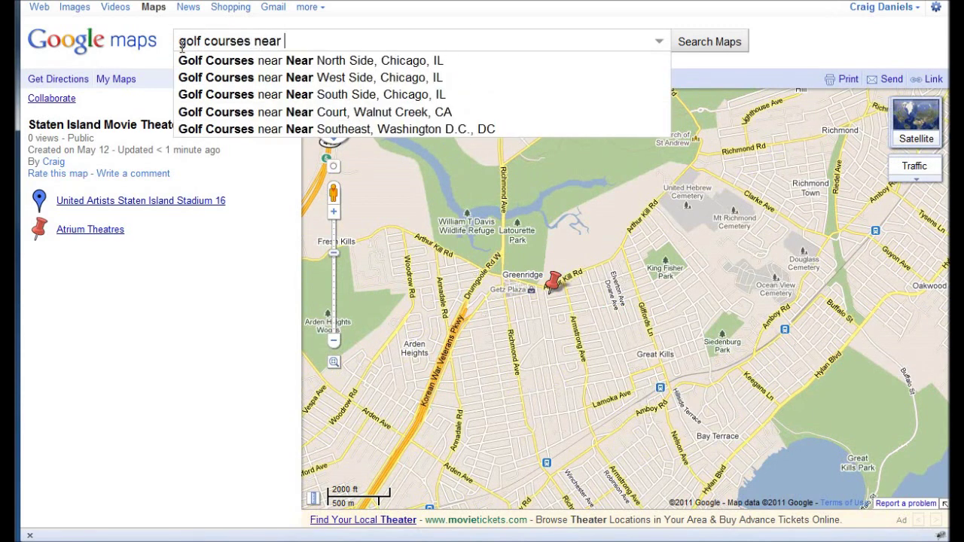
type("staten island")
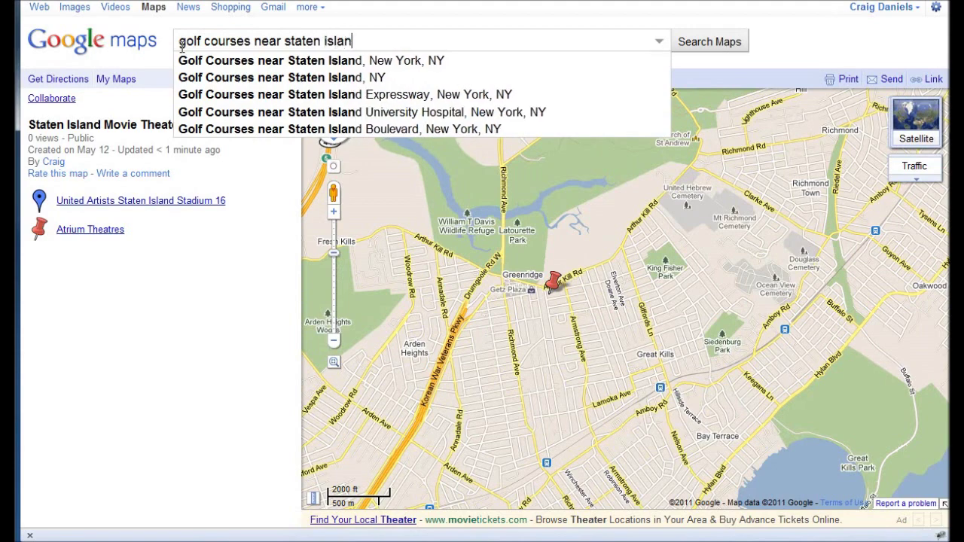
key("Return")
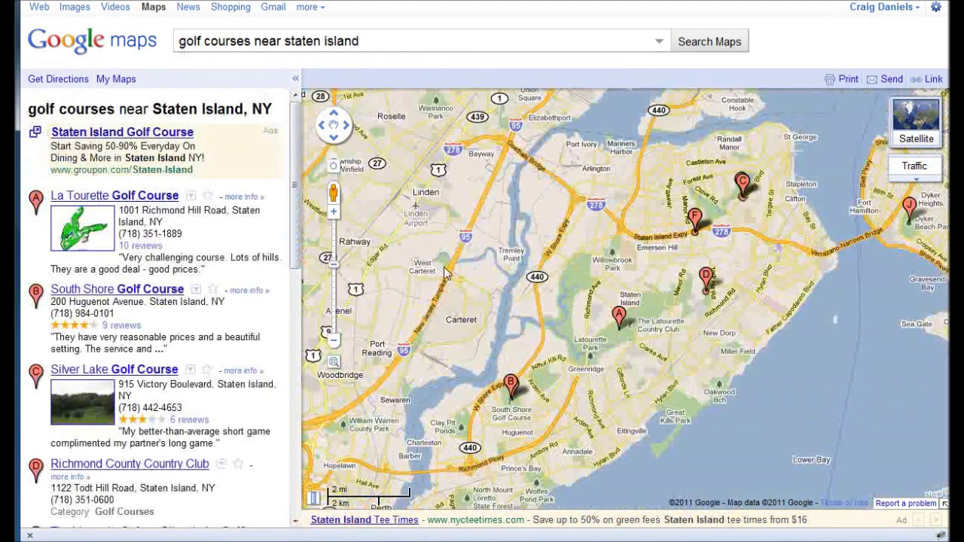
Locate La Tourette Golf Course among the results and display its whole area in satellite imagery.
scroll(516, 399, "up", 3)
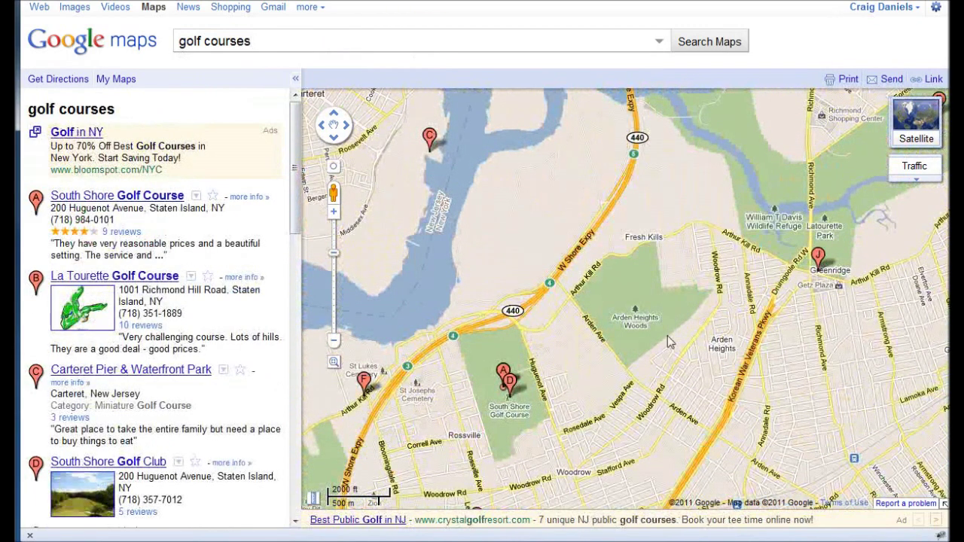
scroll(680, 310, "down", 1)
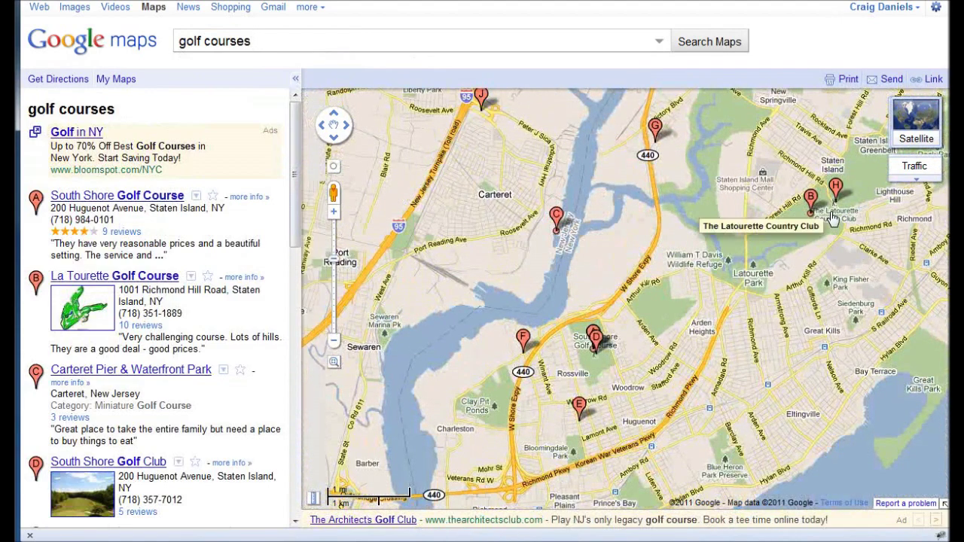
scroll(823, 230, "up", 1)
scroll(823, 234, "up", 1)
left_click_drag(824, 234, 600, 367)
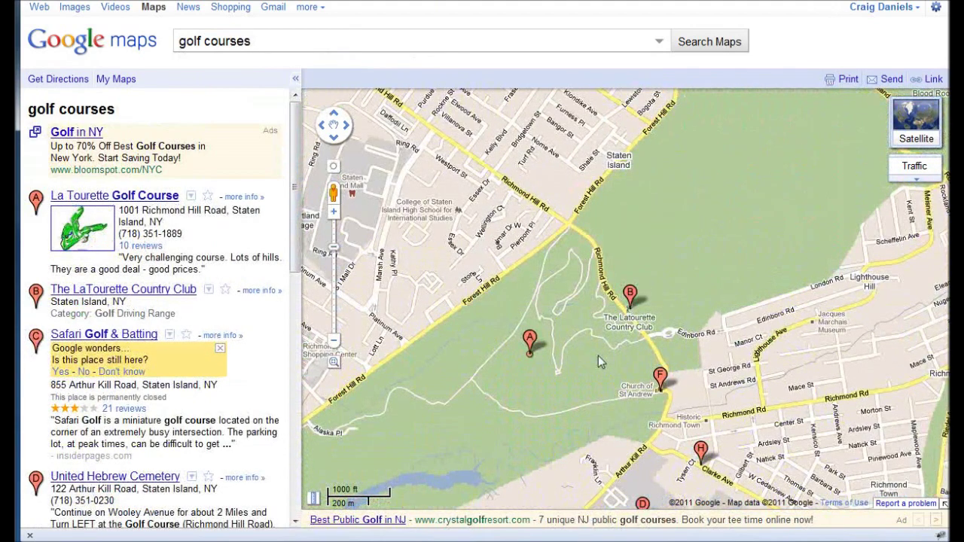
scroll(598, 335, "up", 1)
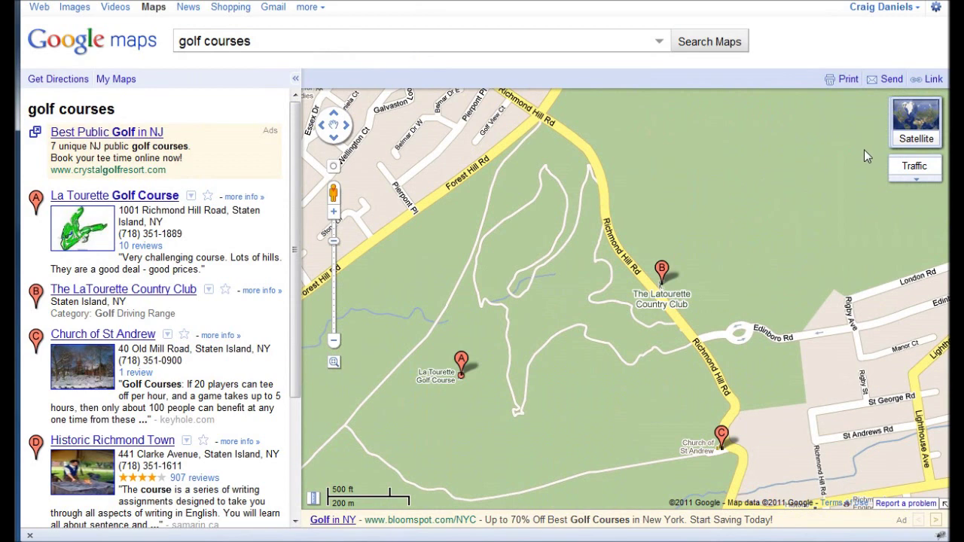
mouse_move(911, 132)
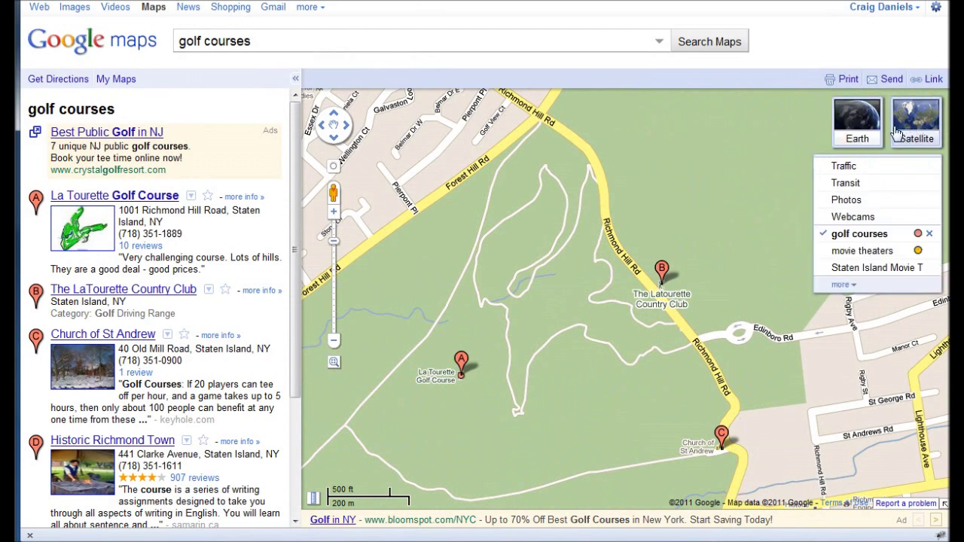
left_click(896, 130)
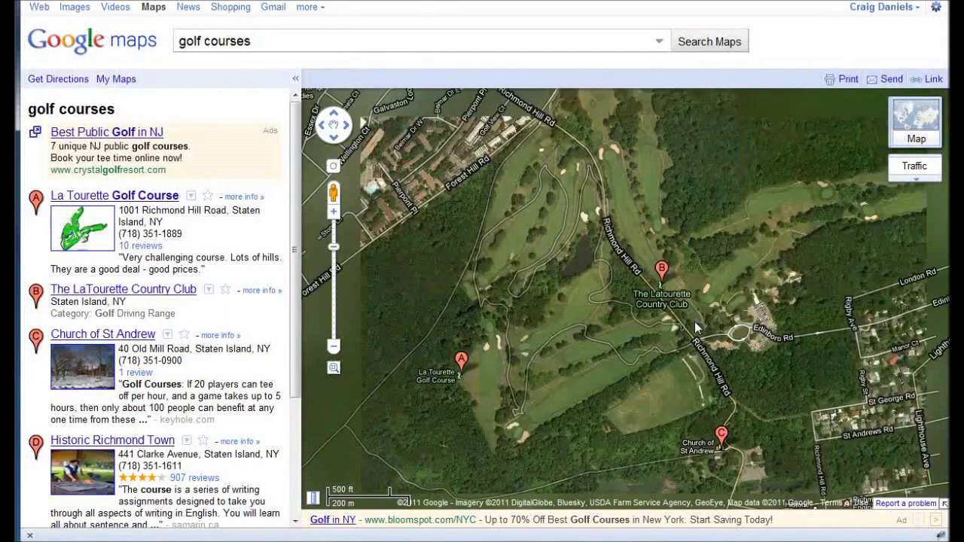
left_click_drag(672, 345, 613, 390)
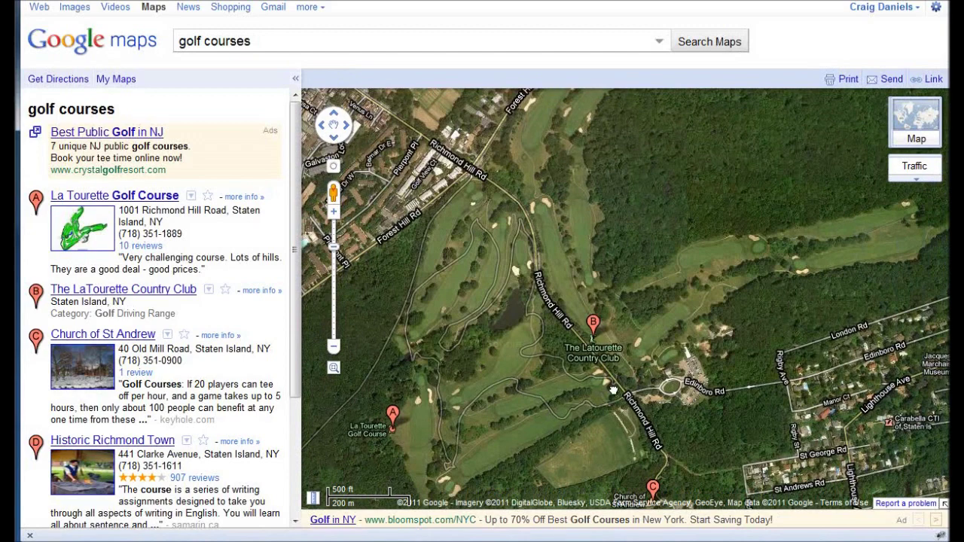
scroll(621, 382, "down", 1)
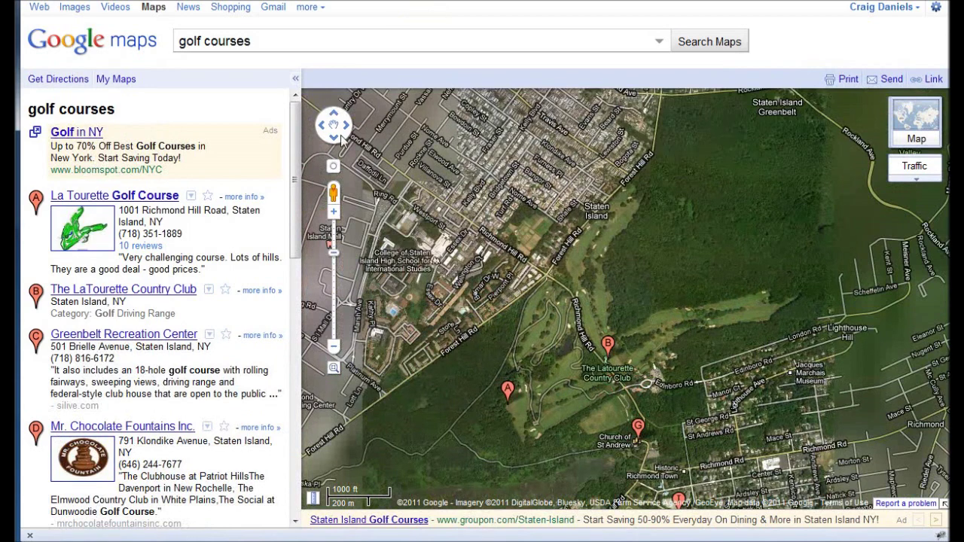
Create a new personal map titled "Golf Courses in Staten Island".
left_click(115, 82)
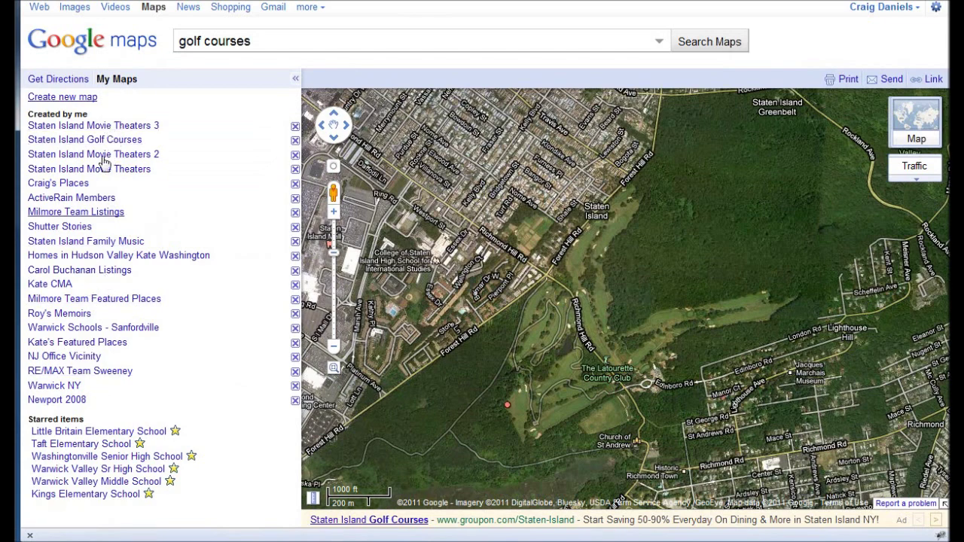
left_click(84, 99)
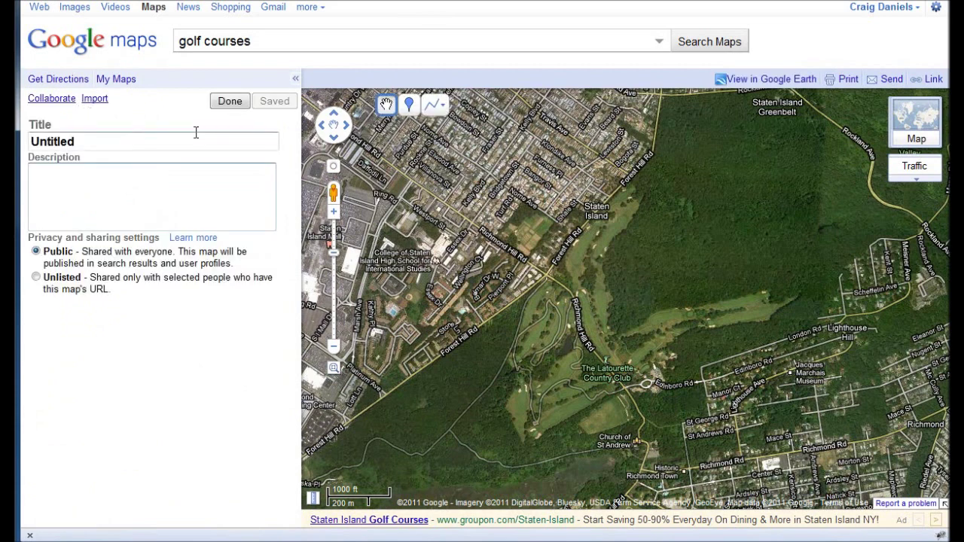
left_click(110, 140)
left_click_drag(110, 141, 28, 141)
type("Golf cou")
key("BackSpace")
key("BackSpace")
key("BackSpace")
type("Cou")
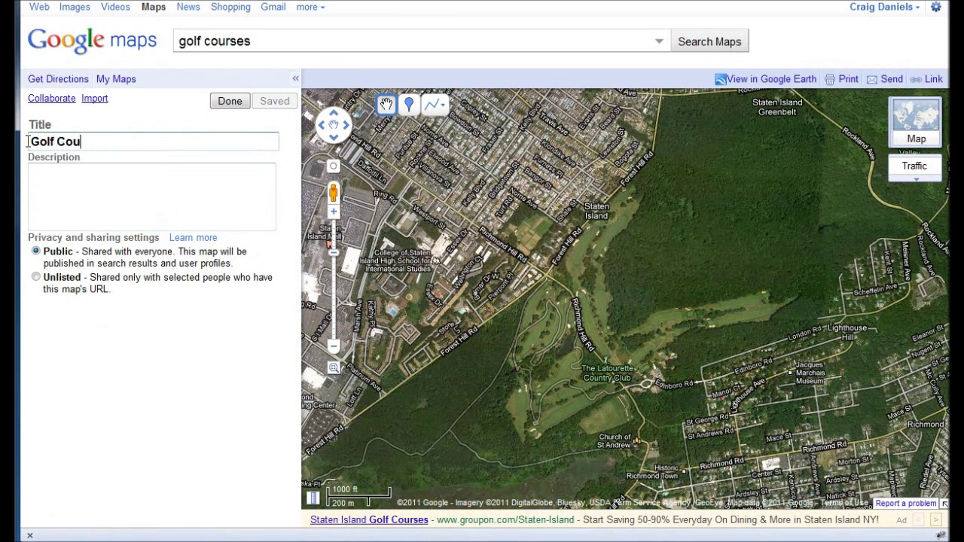
type("rses in Stat")
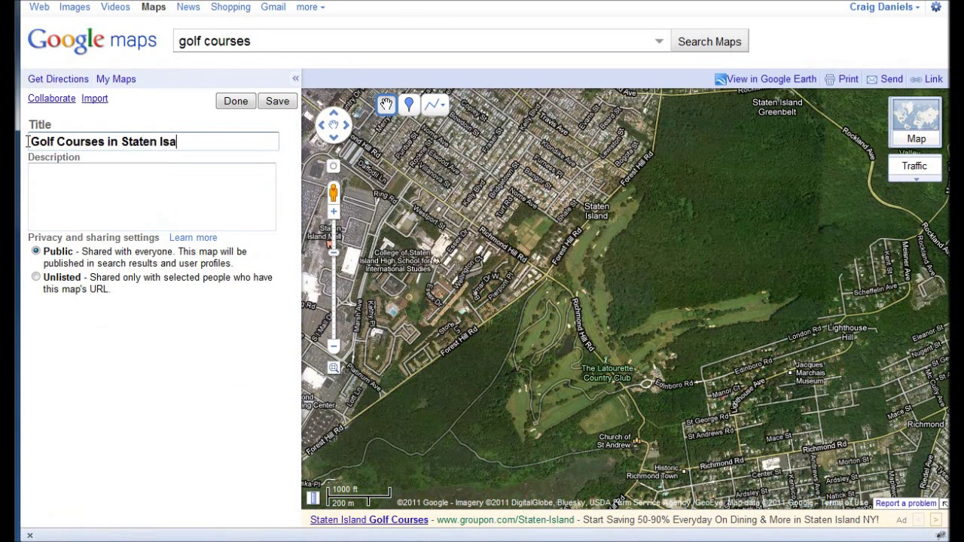
type("en Island")
left_click(134, 195)
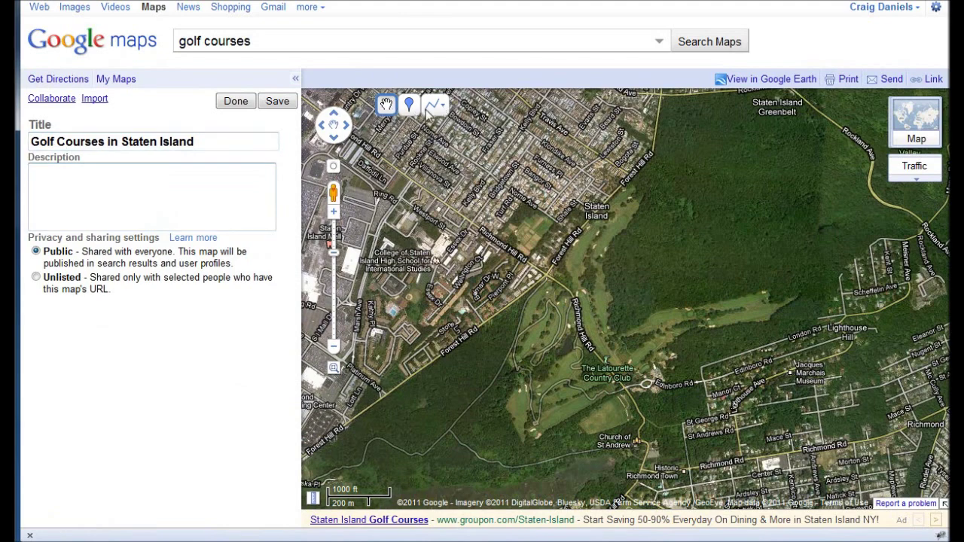
Draw a closed shape tracing the outline of the golf course around The Latourette Country Club.
left_click(444, 107)
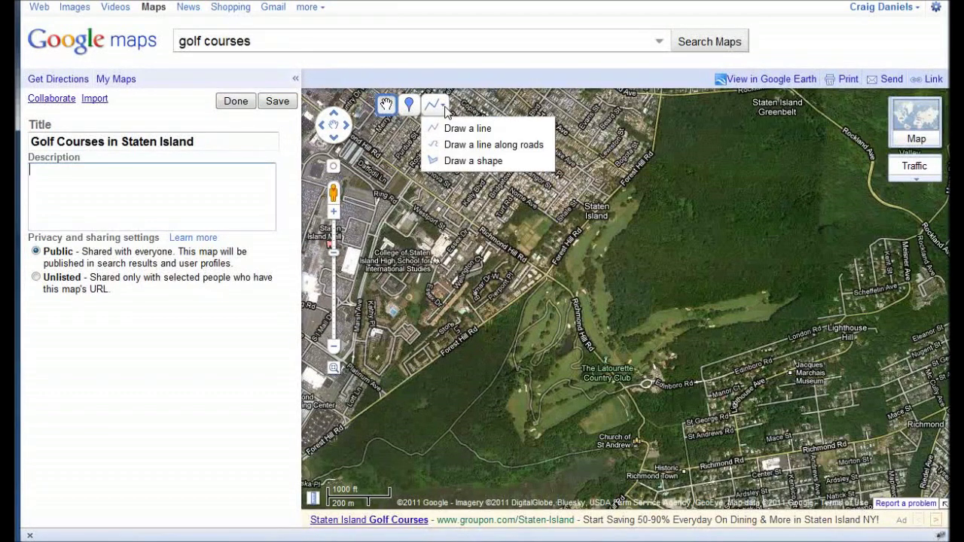
left_click(466, 161)
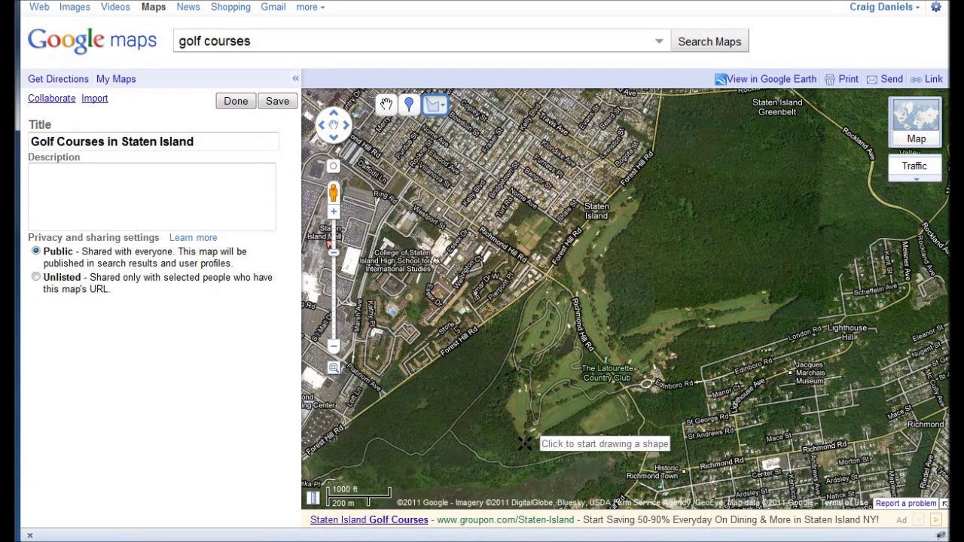
left_click(526, 444)
left_click(508, 403)
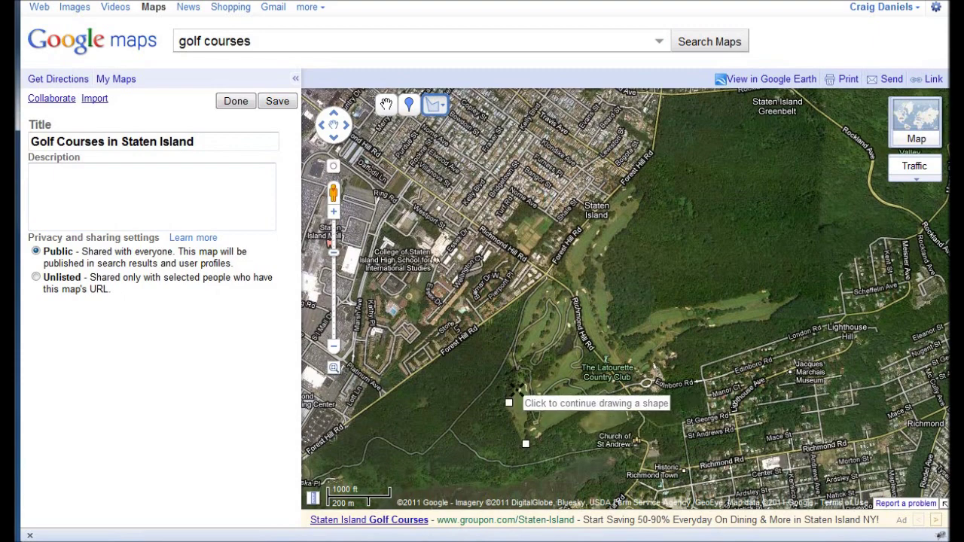
left_click(522, 387)
left_click(511, 356)
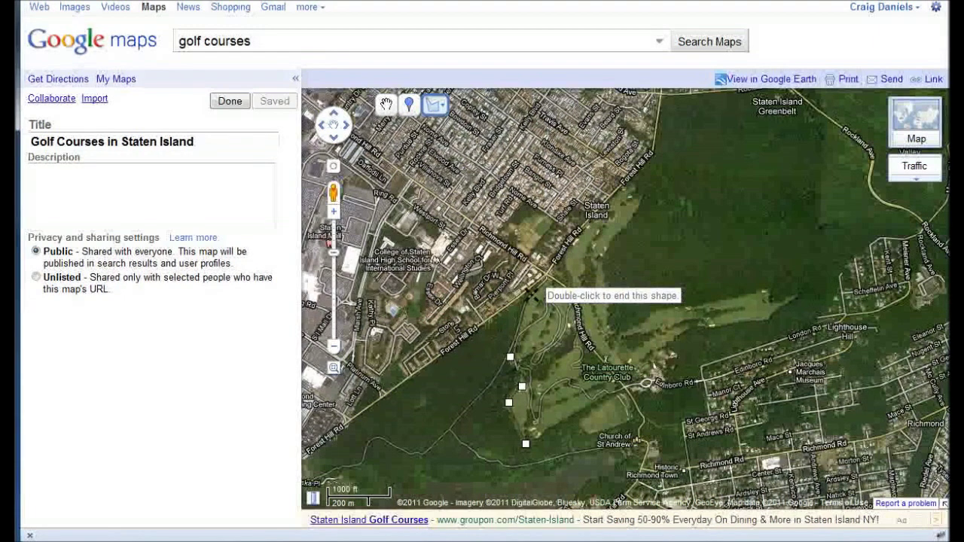
left_click(533, 294)
left_click(631, 186)
left_click(608, 257)
left_click(616, 331)
left_click(660, 309)
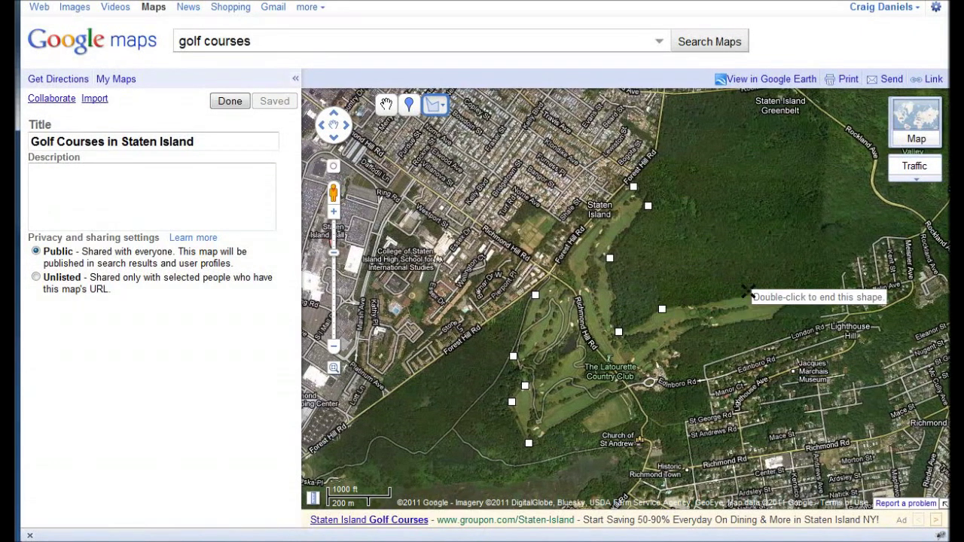
left_click(774, 288)
left_click(779, 311)
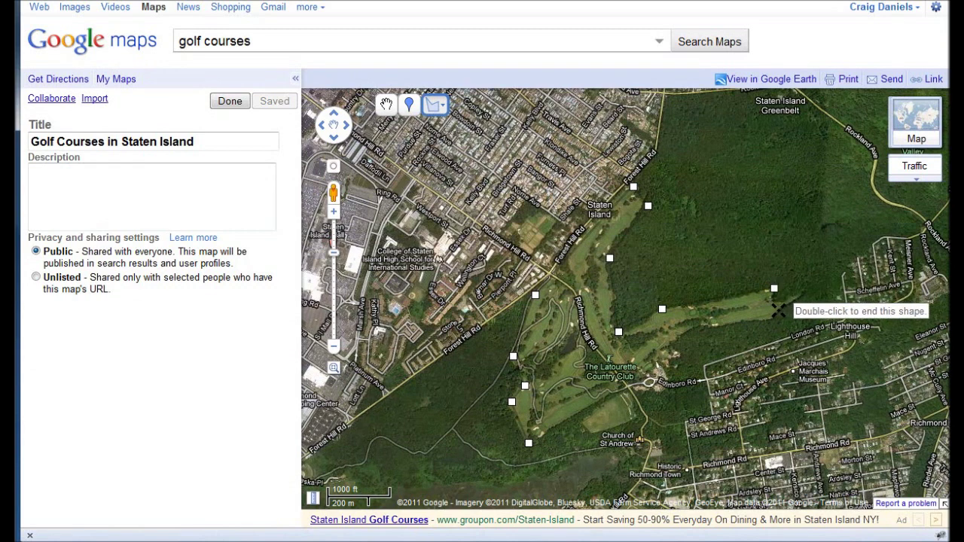
left_click(692, 329)
left_click(653, 356)
left_click(669, 384)
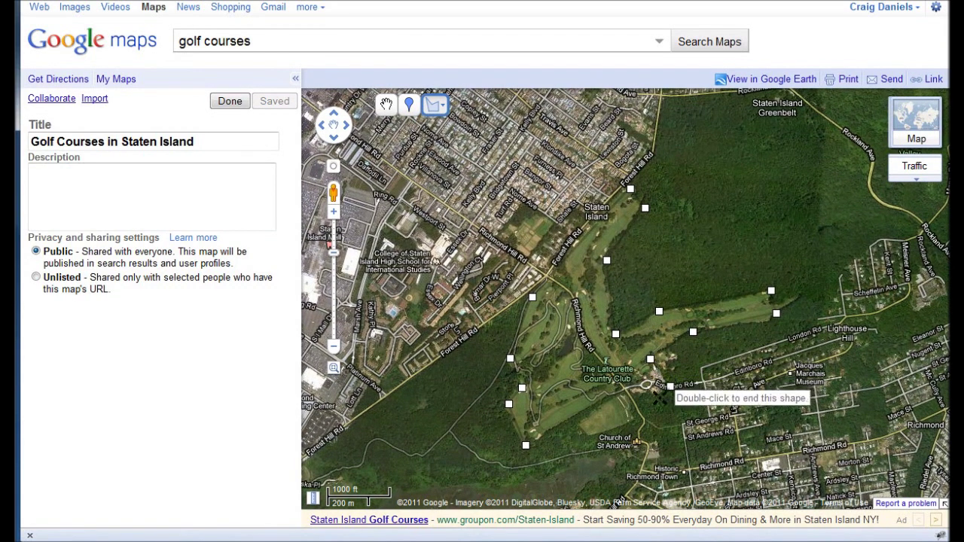
left_click(634, 395)
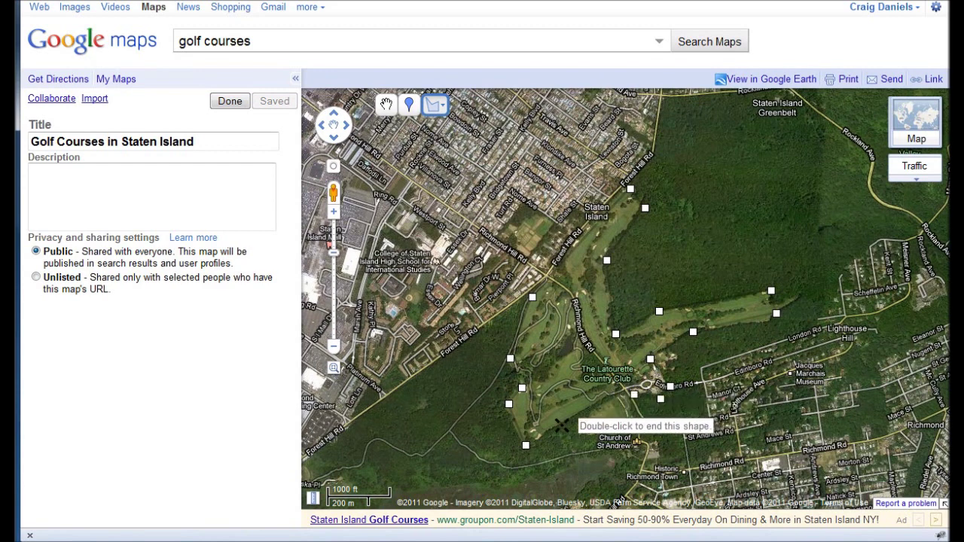
left_click(561, 426)
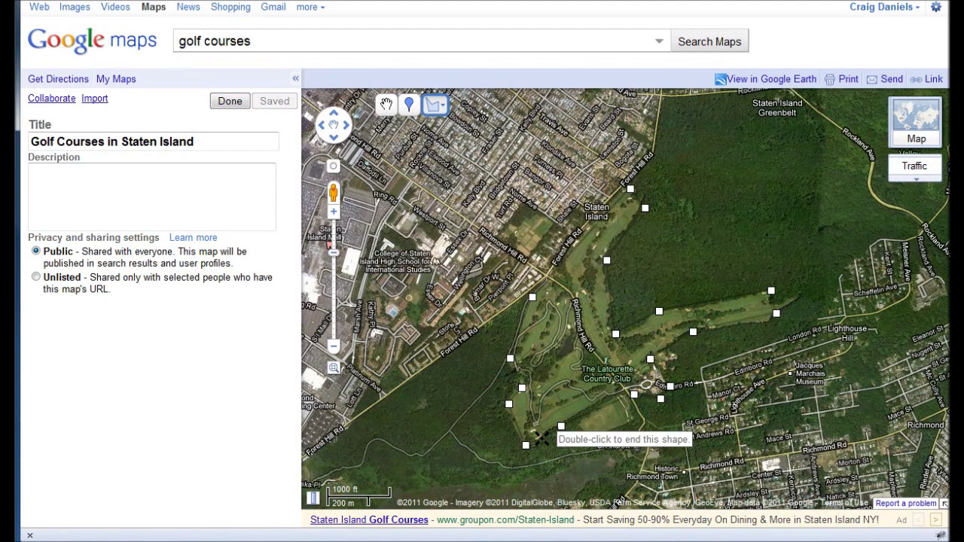
double_click(543, 447)
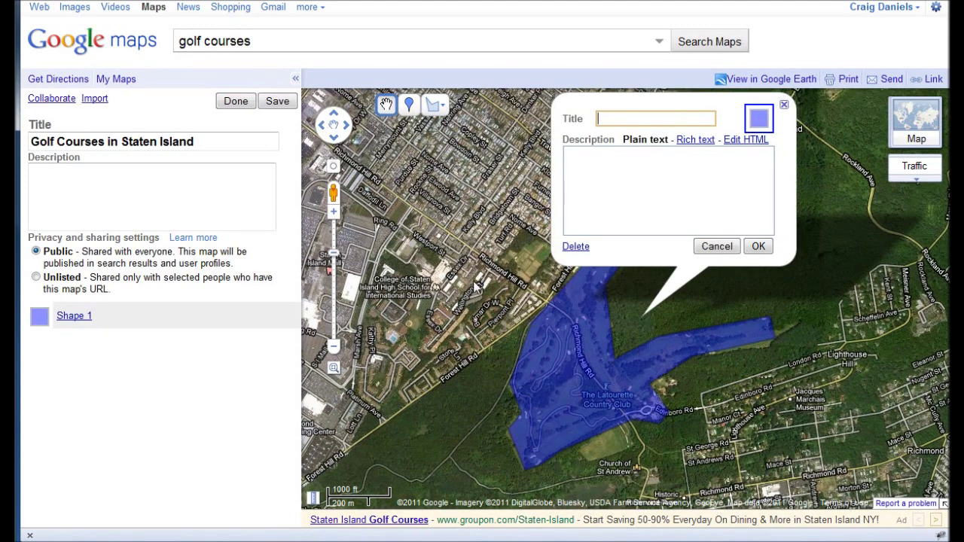
Title the drawn shape "Latourette Golf Course".
mouse_move(570, 369)
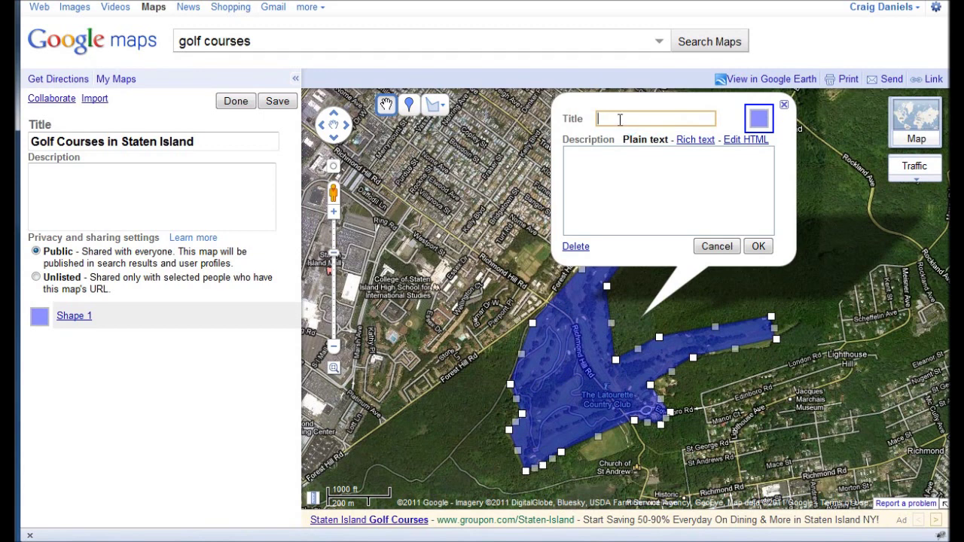
type("Latourette")
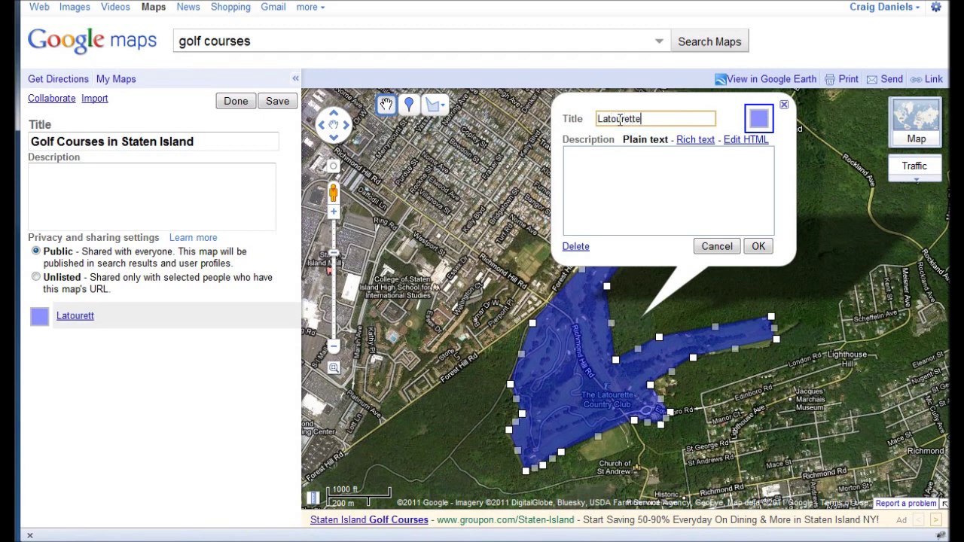
type(" Golf Course")
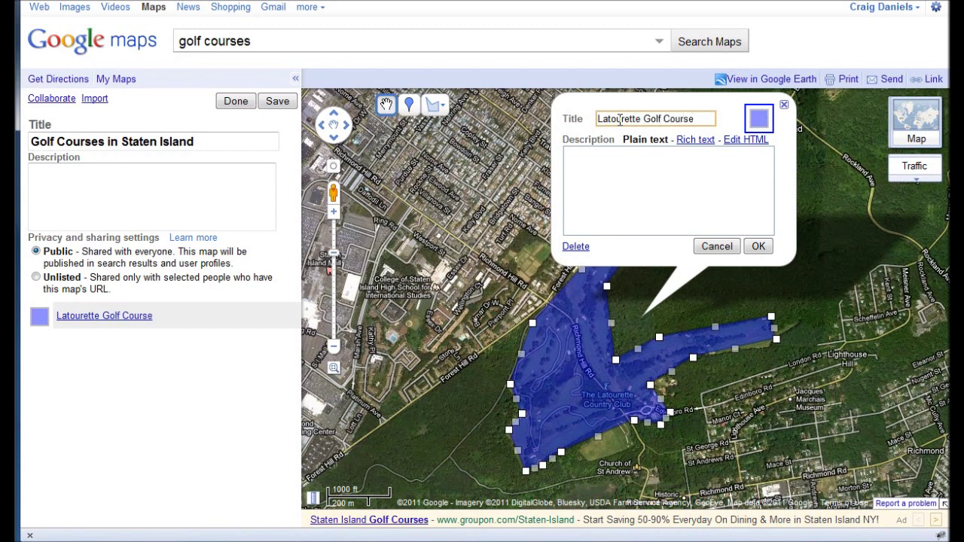
Open the style settings of the Latourette Golf Course shape and set its line width to 5 pixels.
left_click(759, 122)
left_click(765, 215)
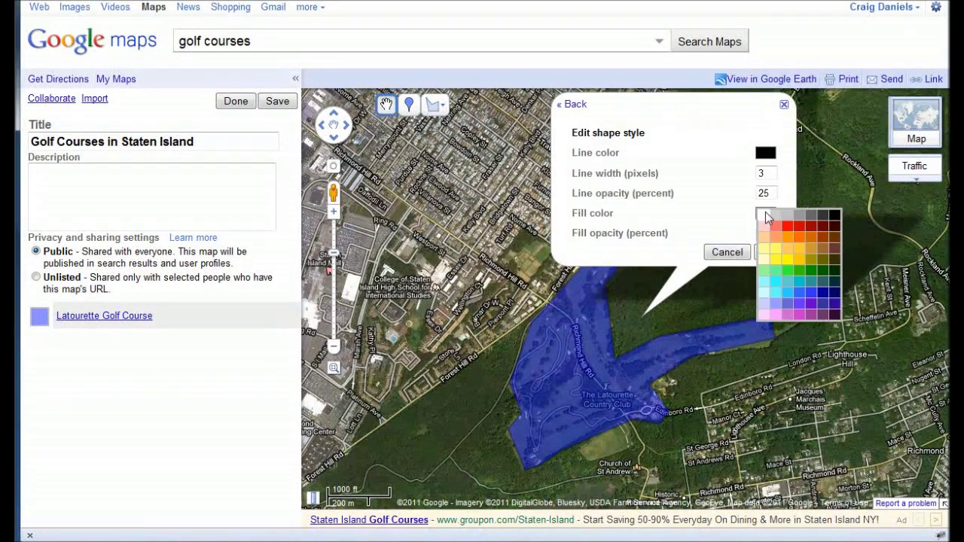
left_click(763, 197)
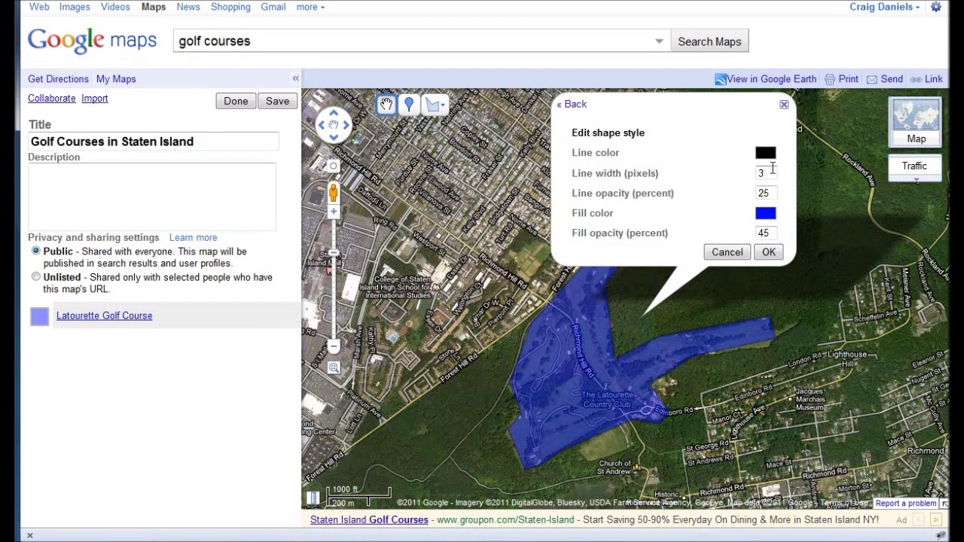
left_click_drag(769, 172, 753, 169)
type("5")
key("Tab")
Try fill opacities of 80, 30 and 25 percent on the golf course shape.
left_click_drag(769, 233, 749, 232)
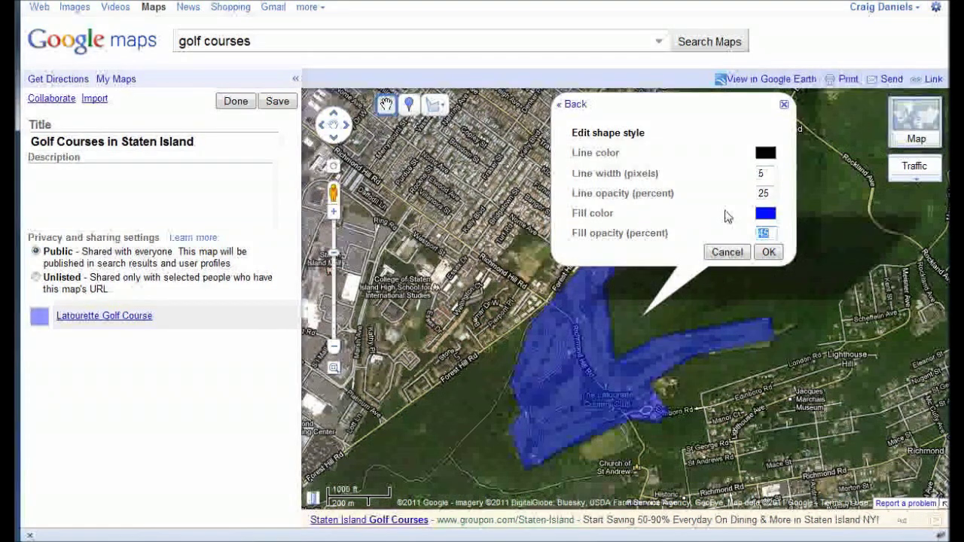
type("80")
key("Tab")
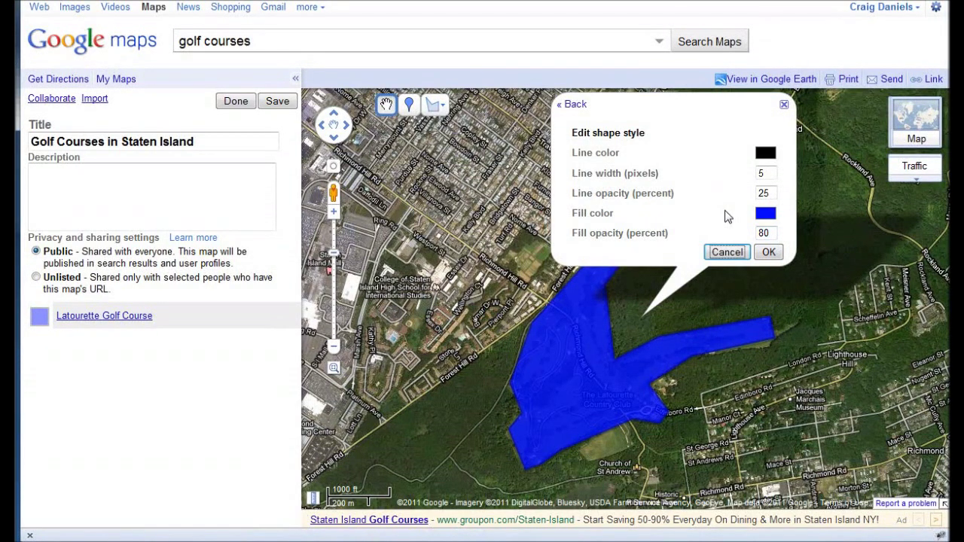
key("shift+Tab")
type("30")
key("Tab")
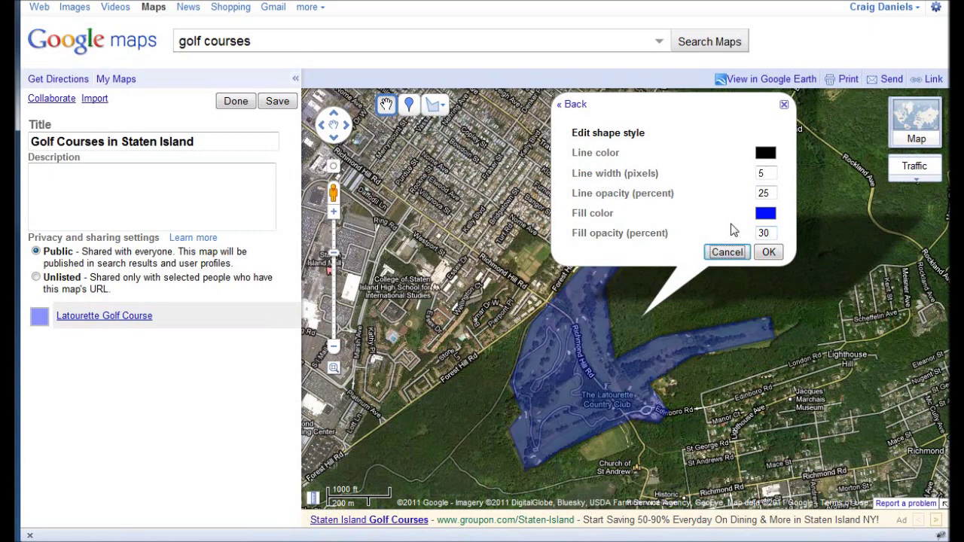
double_click(768, 233)
type("25")
key("Tab")
Set the golf course shape's fill opacity to 30 percent.
double_click(761, 232)
type("30")
key("Tab")
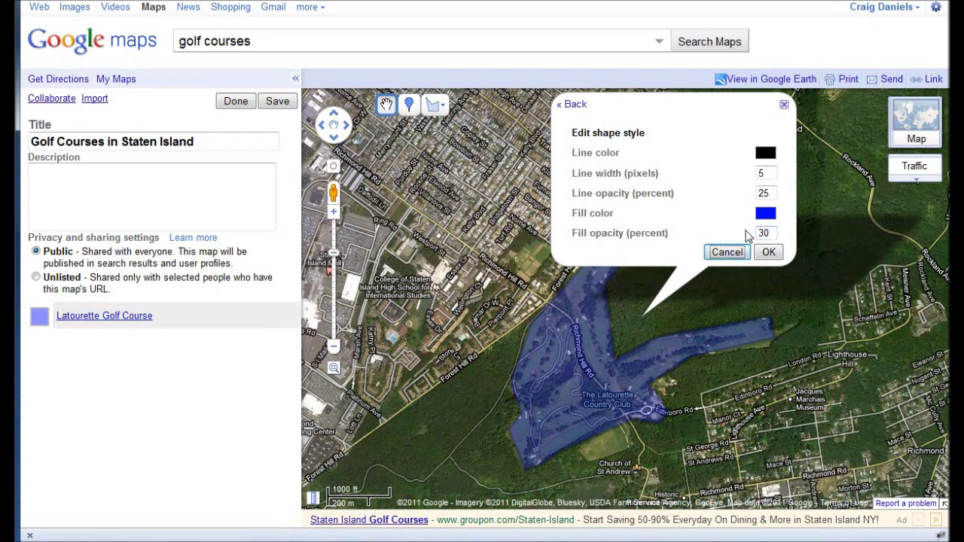
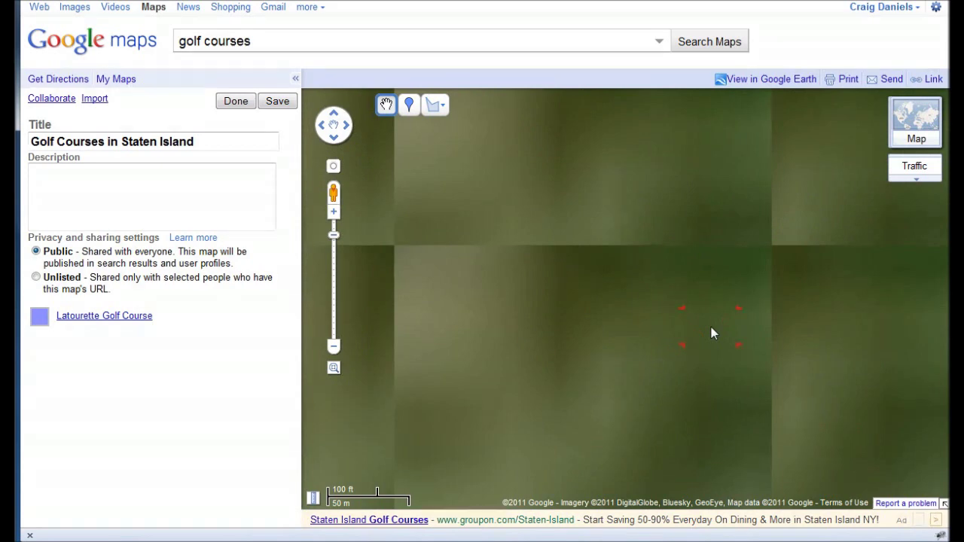
Reshape the southern edge of the shape's eastern arm with an added point along the tree line beside the clearing.
left_click_drag(779, 283, 650, 377)
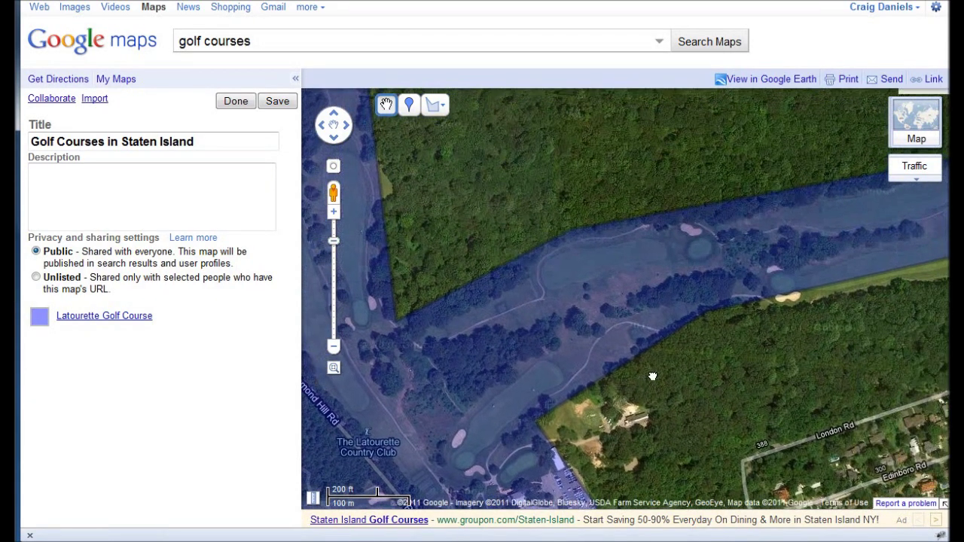
mouse_move(642, 357)
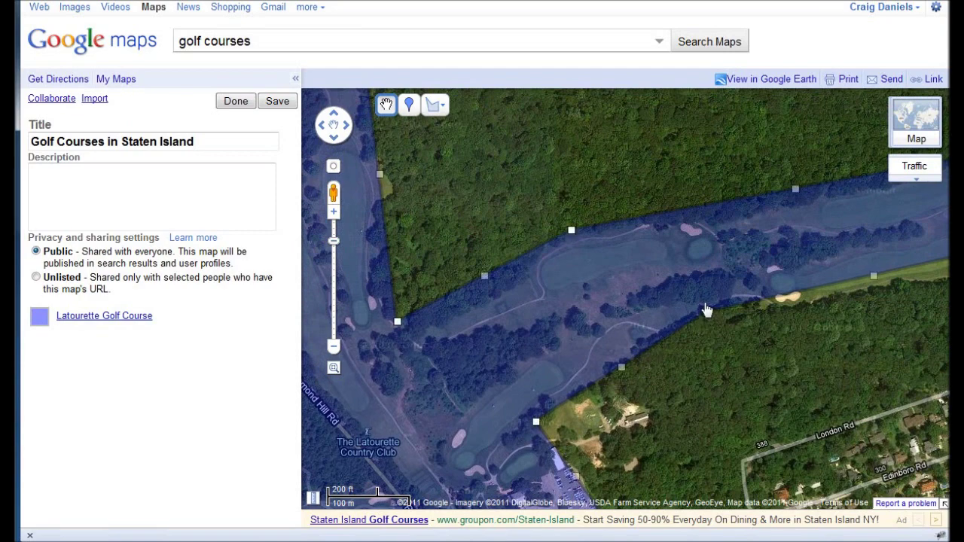
left_click(616, 356)
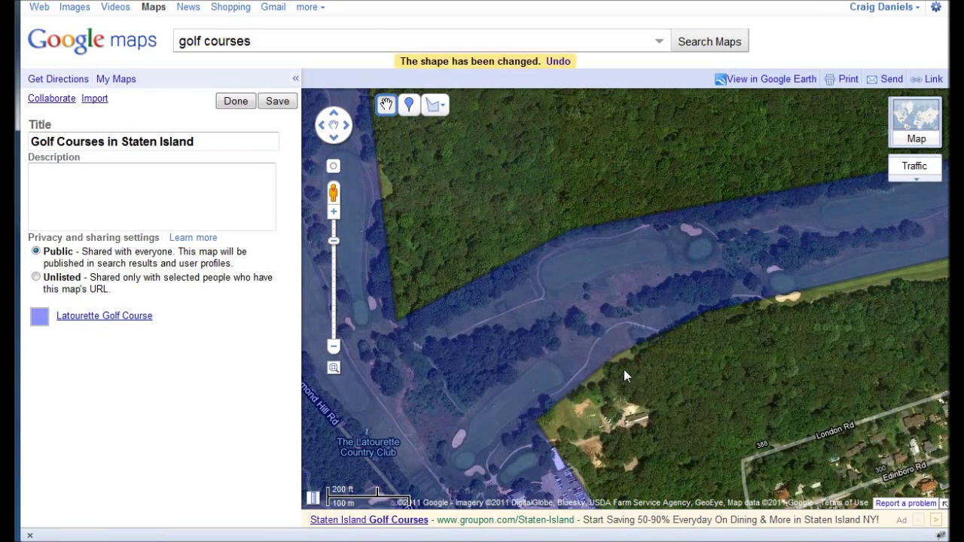
mouse_move(630, 346)
scroll(632, 358, "up", 1)
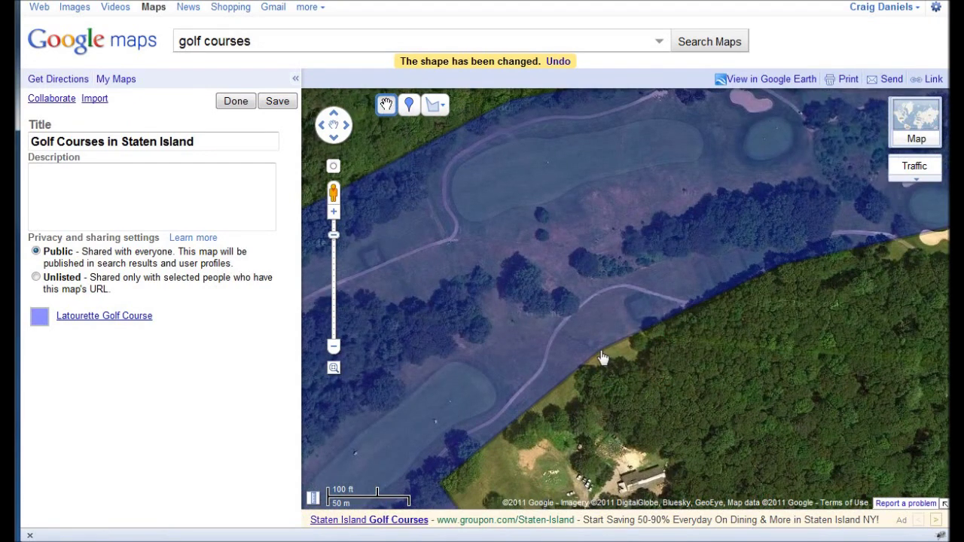
left_click_drag(600, 358, 595, 366)
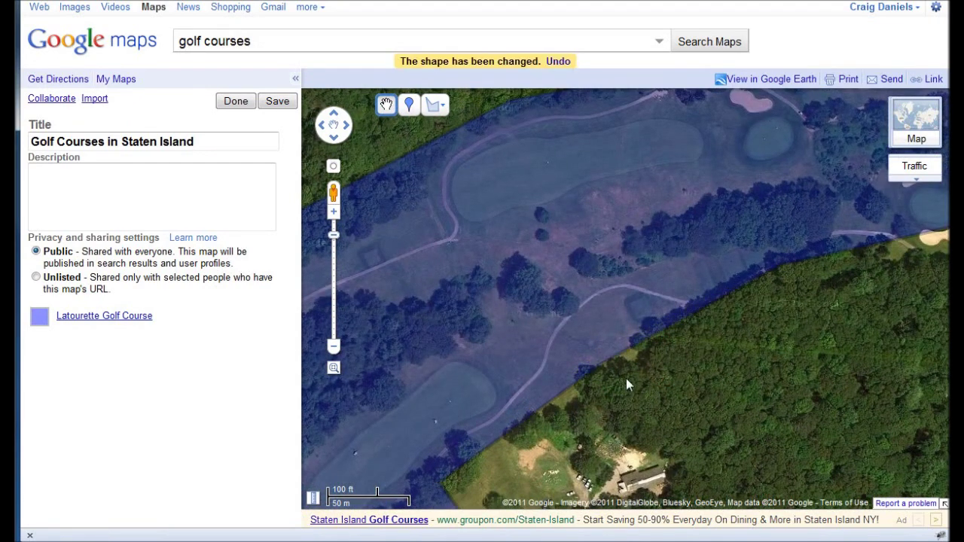
Reshape the northern edge of the eastern arm with several points so it follows the fairway and excludes the woods.
scroll(671, 380, "down", 1)
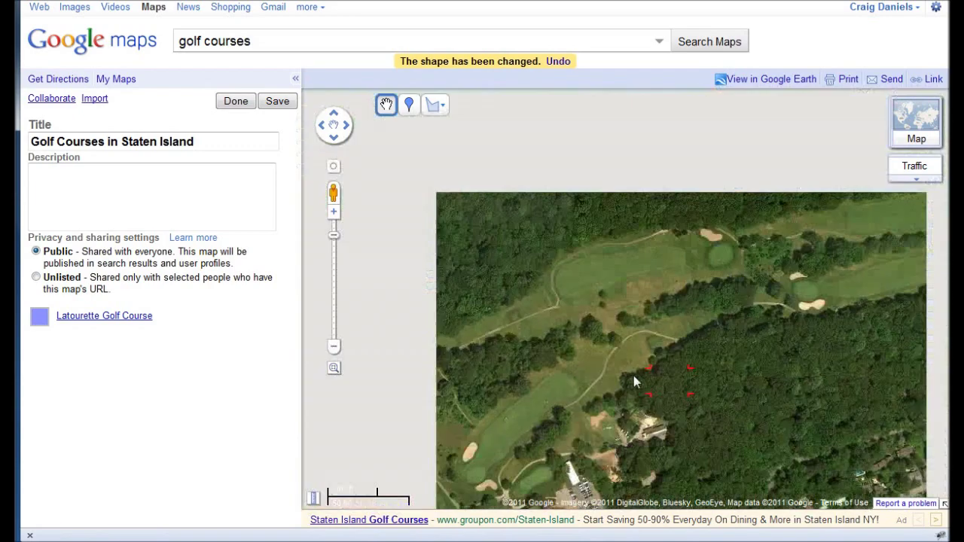
scroll(485, 305, "up", 1)
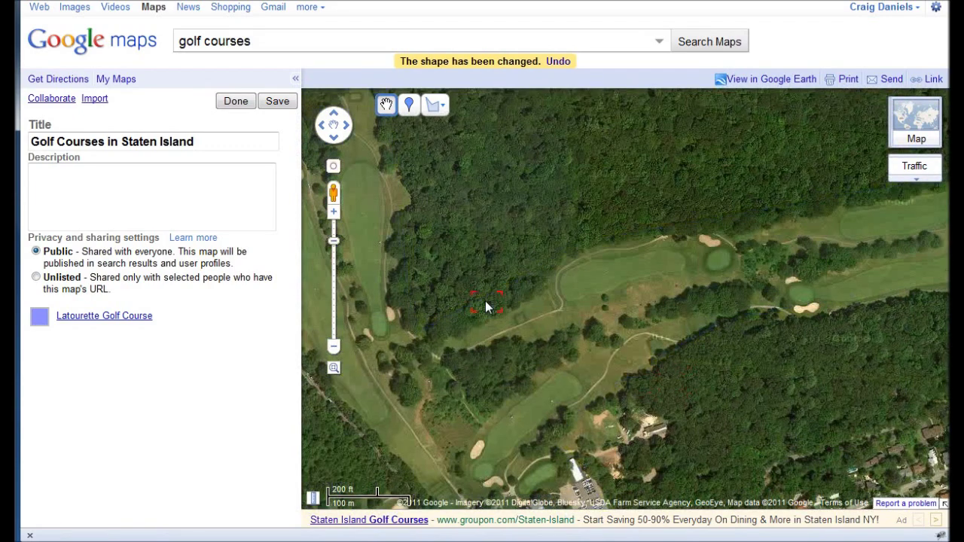
scroll(493, 308, "up", 1)
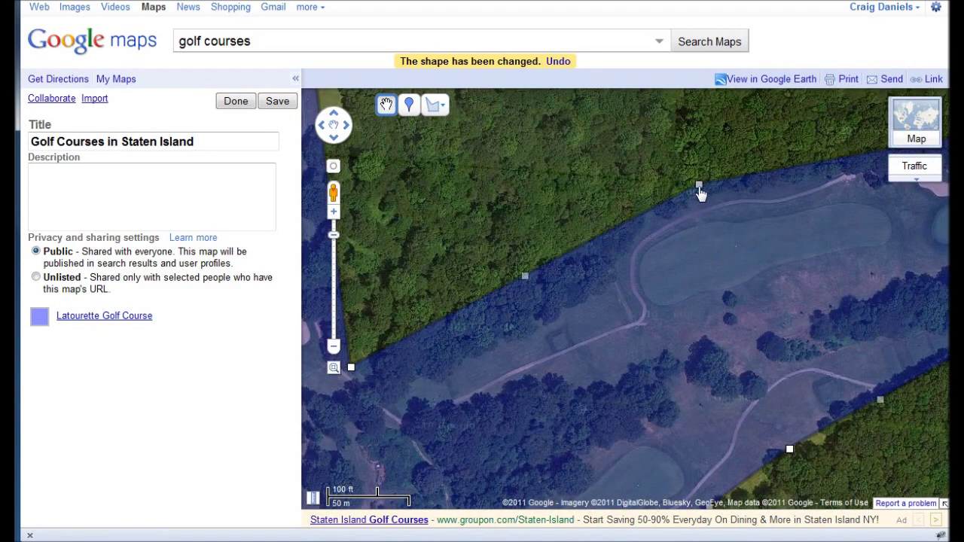
left_click_drag(700, 188, 711, 206)
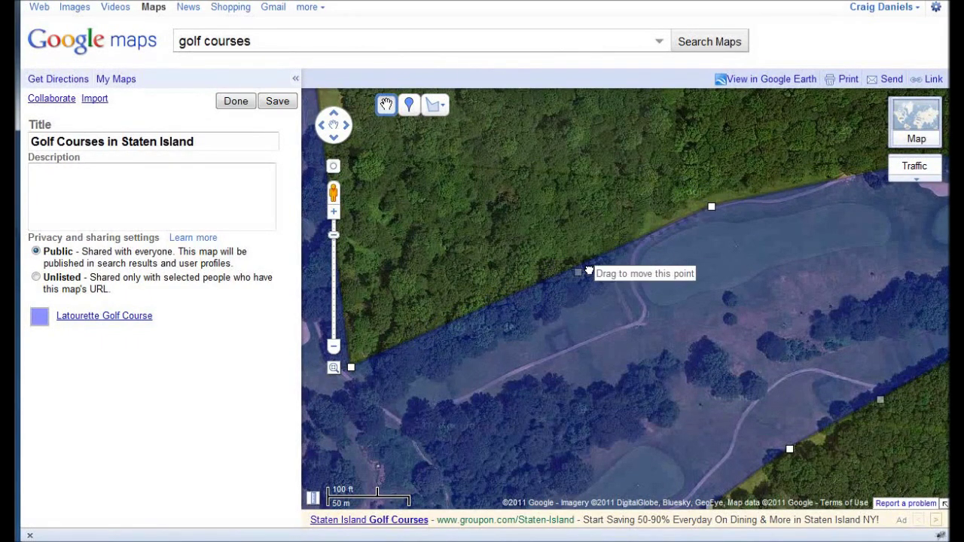
left_click_drag(610, 256, 615, 250)
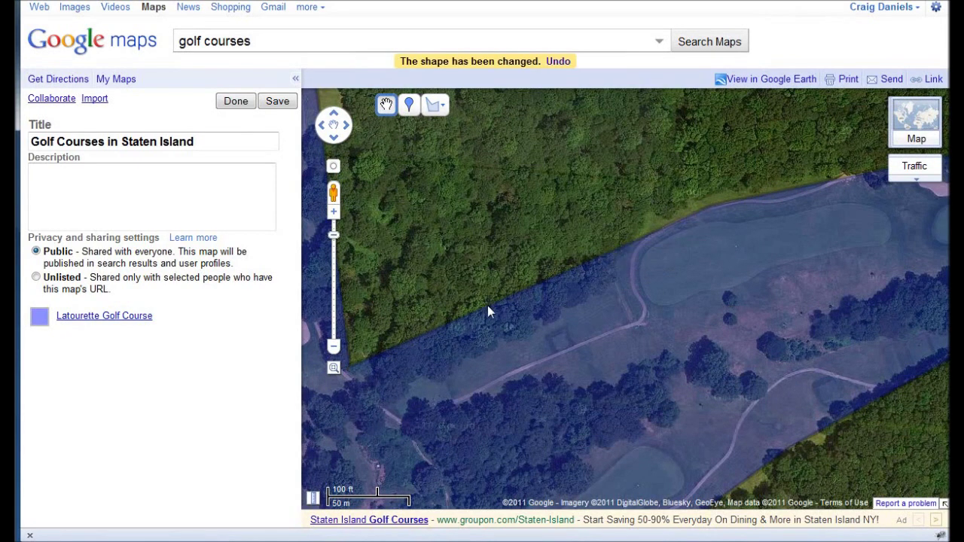
left_click_drag(484, 316, 612, 293)
left_click_drag(481, 330, 486, 348)
left_click_drag(419, 358, 392, 394)
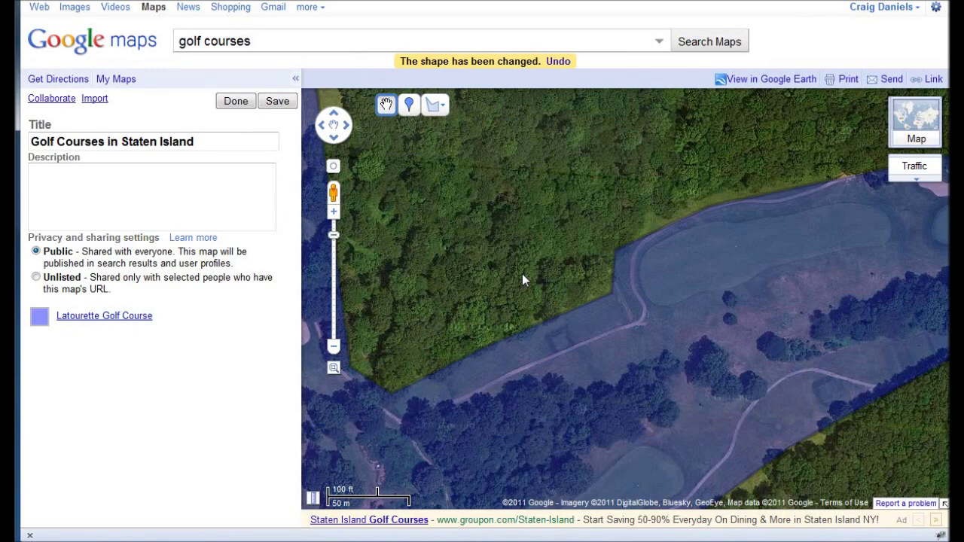
Save the Golf Courses in Staten Island map and finish editing it.
scroll(508, 278, "down", 1)
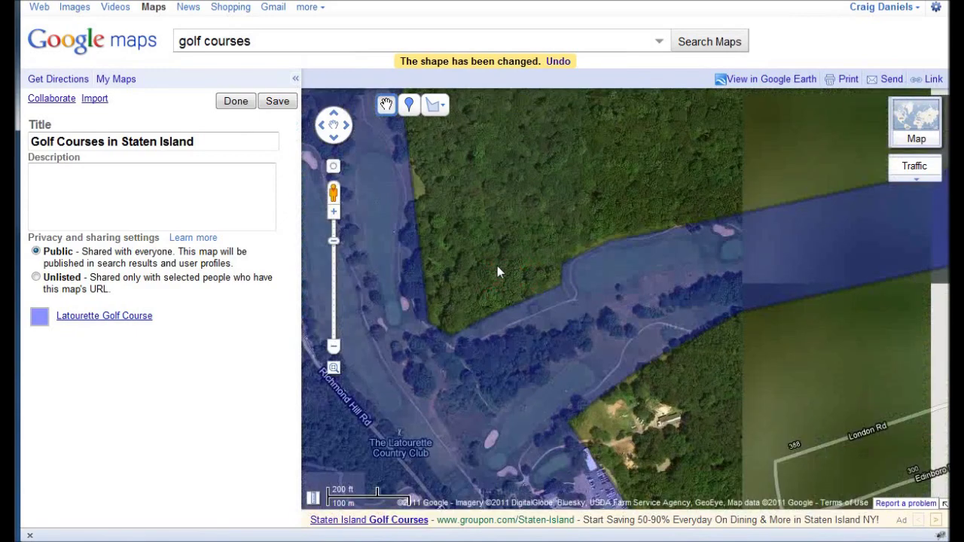
scroll(497, 266, "down", 1)
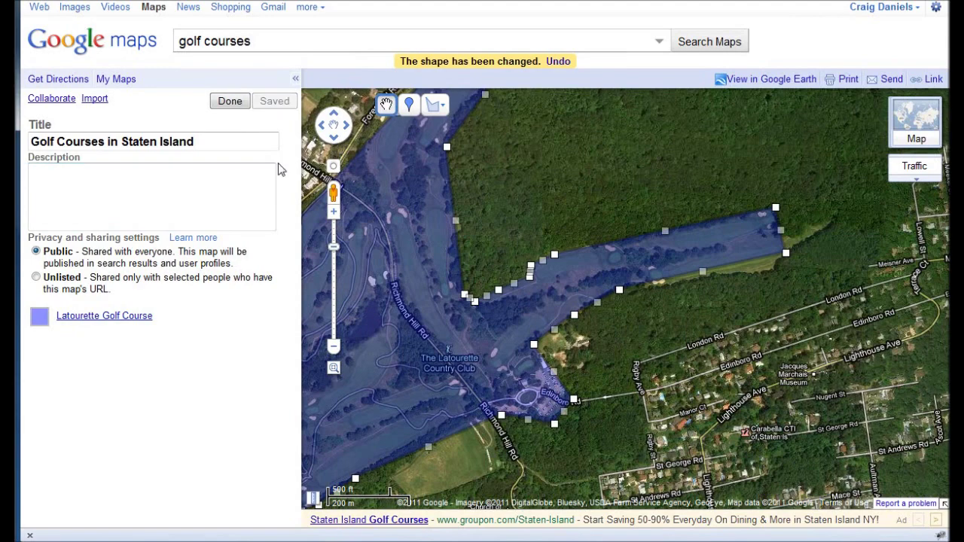
left_click(225, 104)
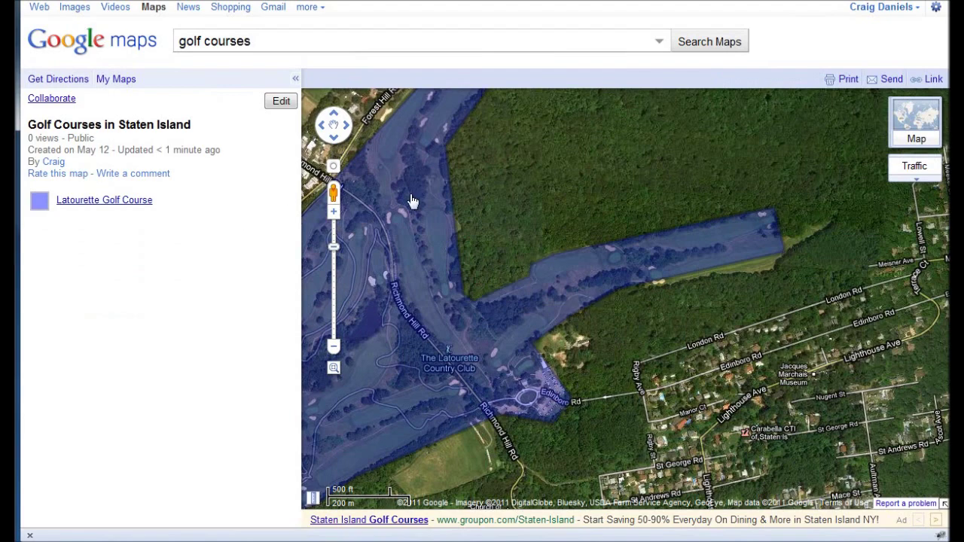
Copy the map's shareable link meant for email or IM.
double_click(532, 200)
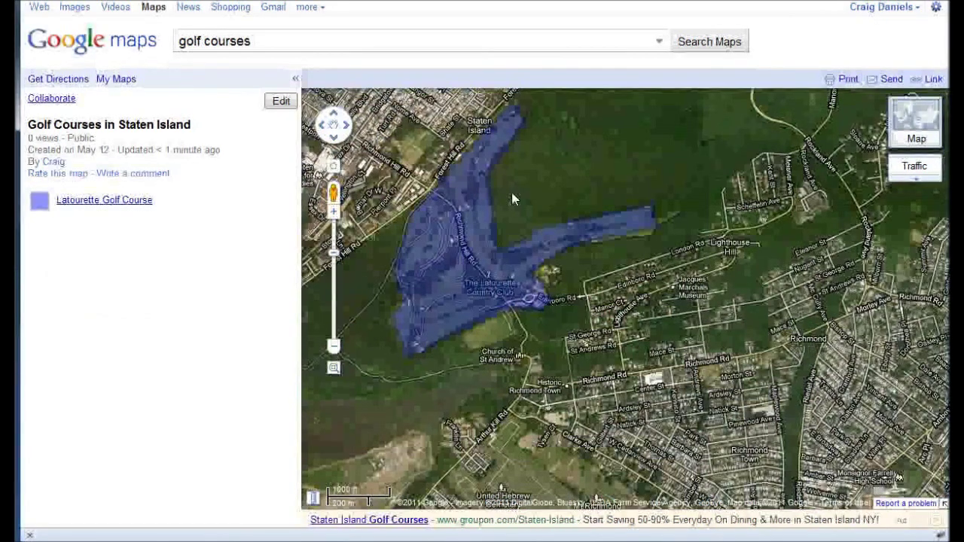
left_click_drag(515, 194, 611, 265)
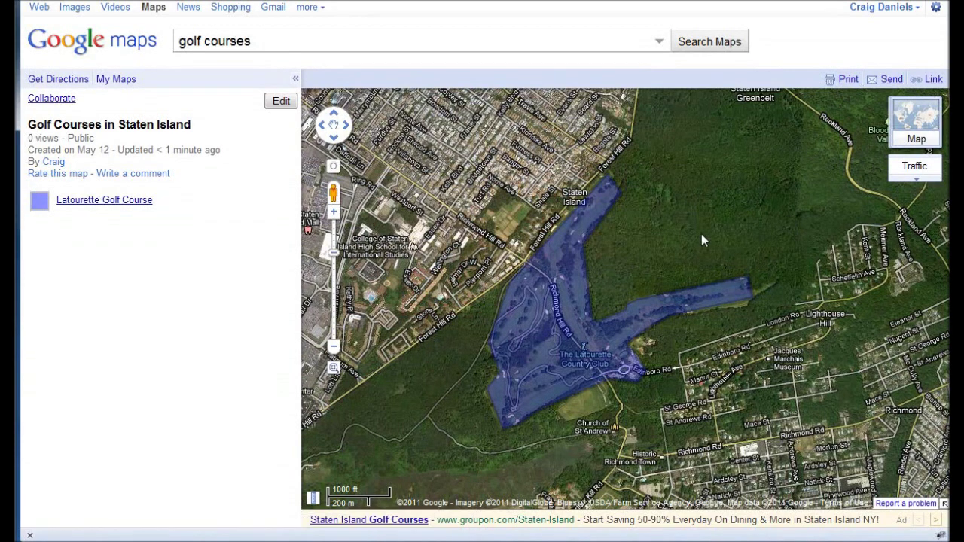
left_click(939, 82)
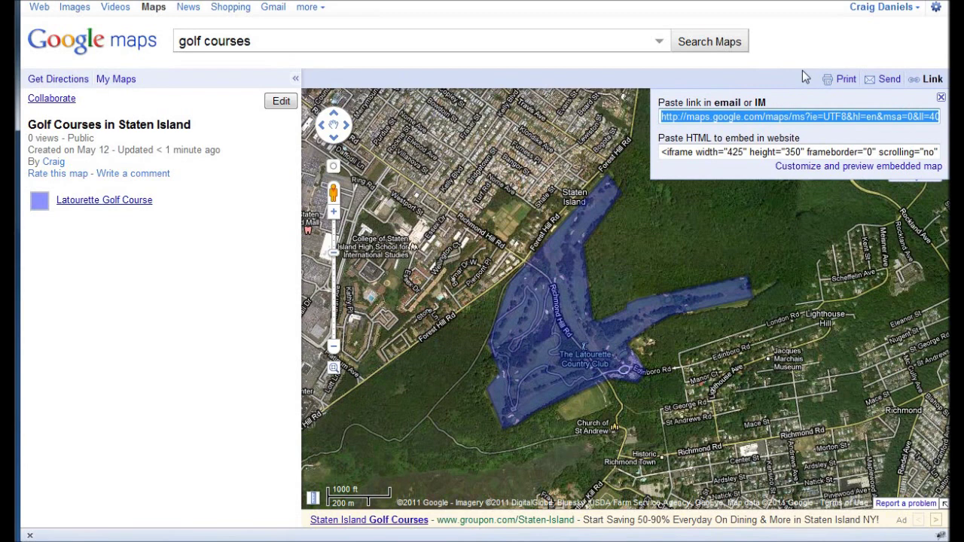
right_click(783, 117)
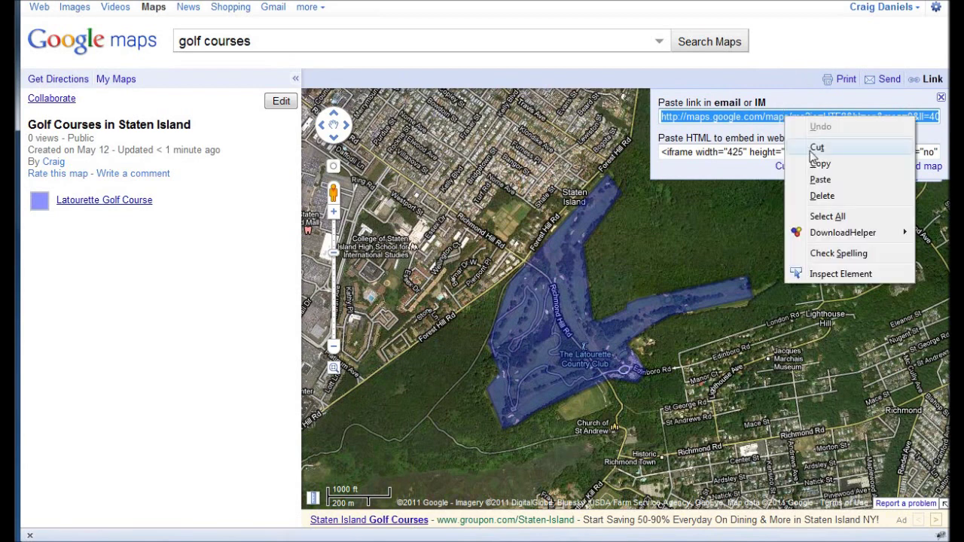
left_click(817, 162)
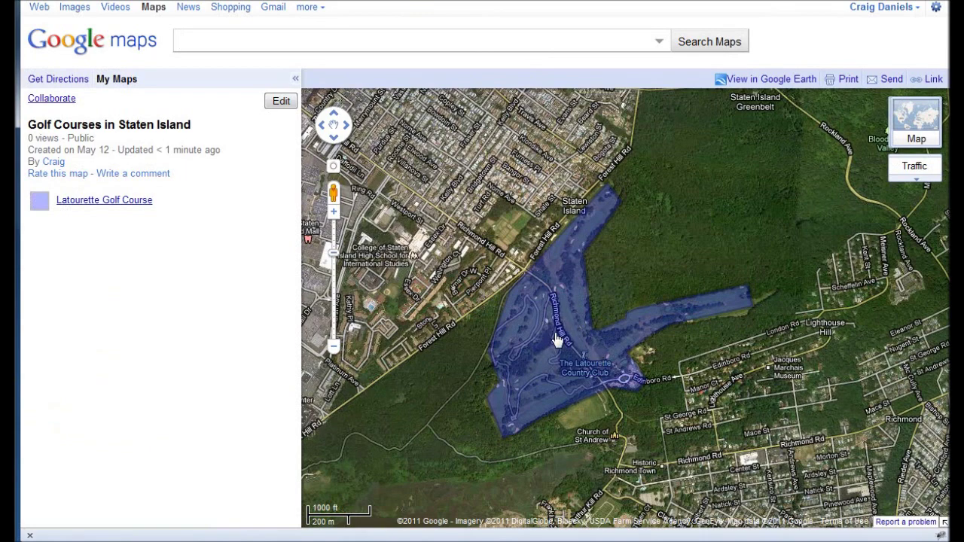
Copy the HTML code for embedding the Golf Courses in Staten Island map in a website.
scroll(548, 334, "up", 1)
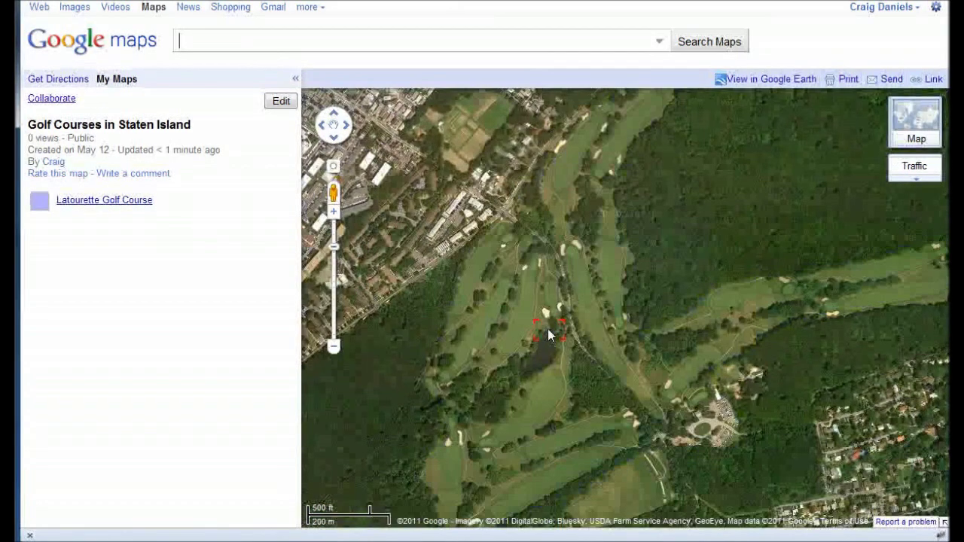
scroll(547, 335, "up", 2)
scroll(548, 335, "down", 1)
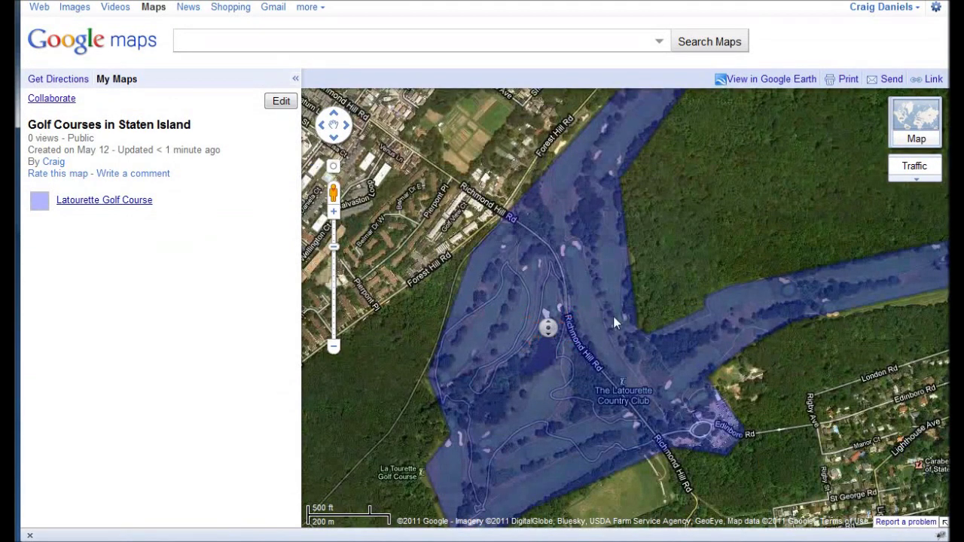
left_click_drag(645, 273, 683, 264)
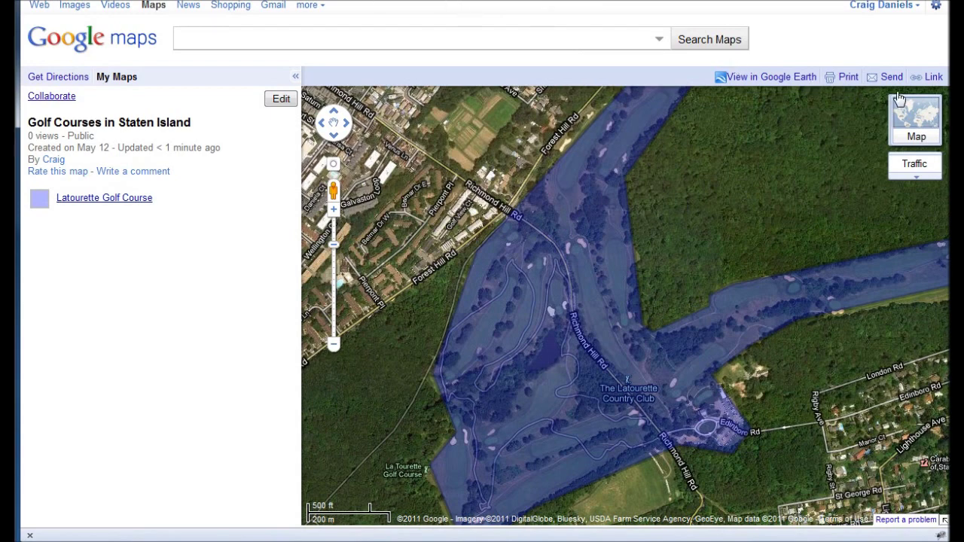
scroll(751, 181, "down", 1)
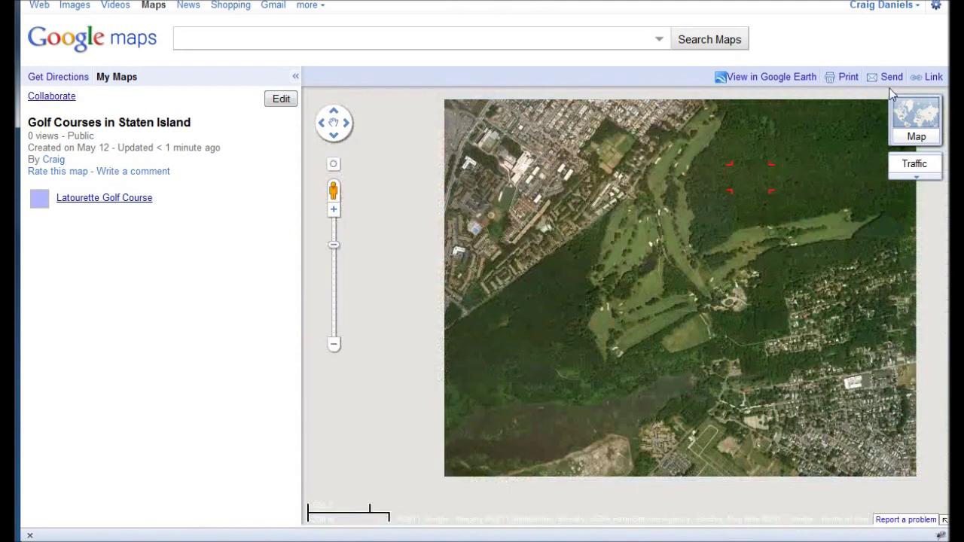
left_click_drag(772, 177, 720, 224)
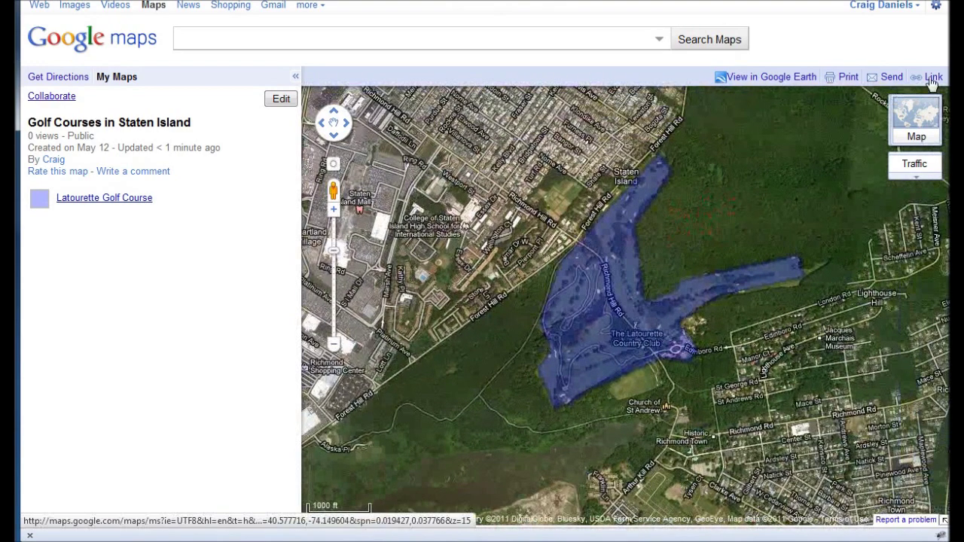
left_click(927, 79)
left_click(682, 149)
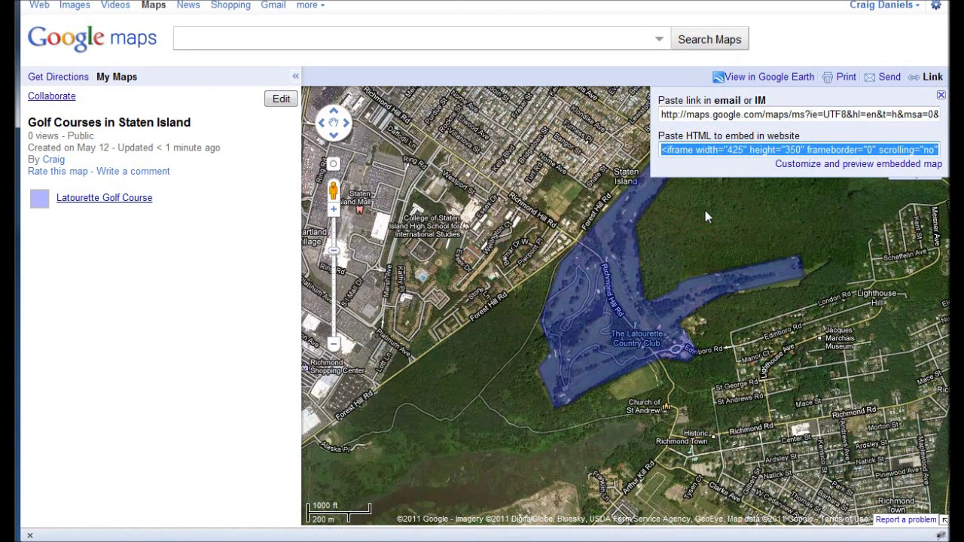
right_click(699, 151)
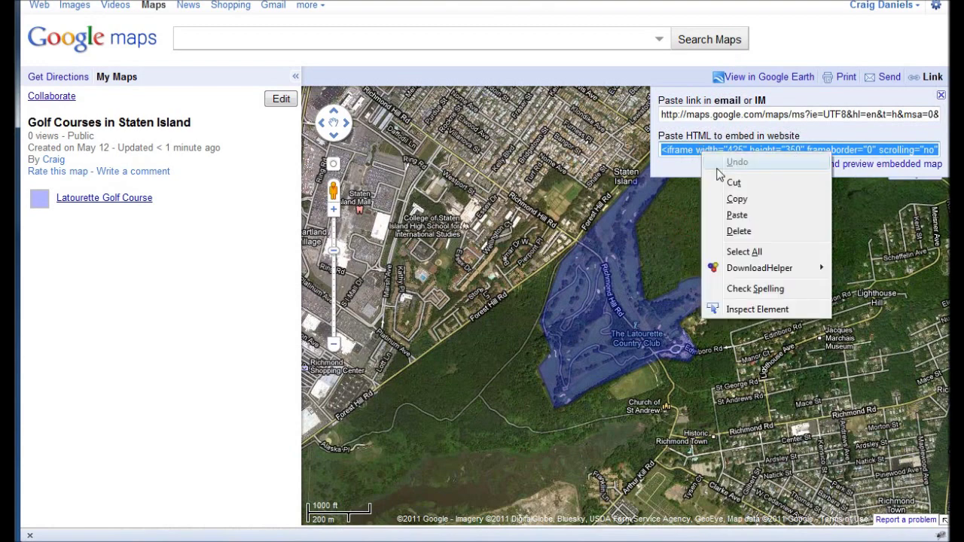
left_click(736, 198)
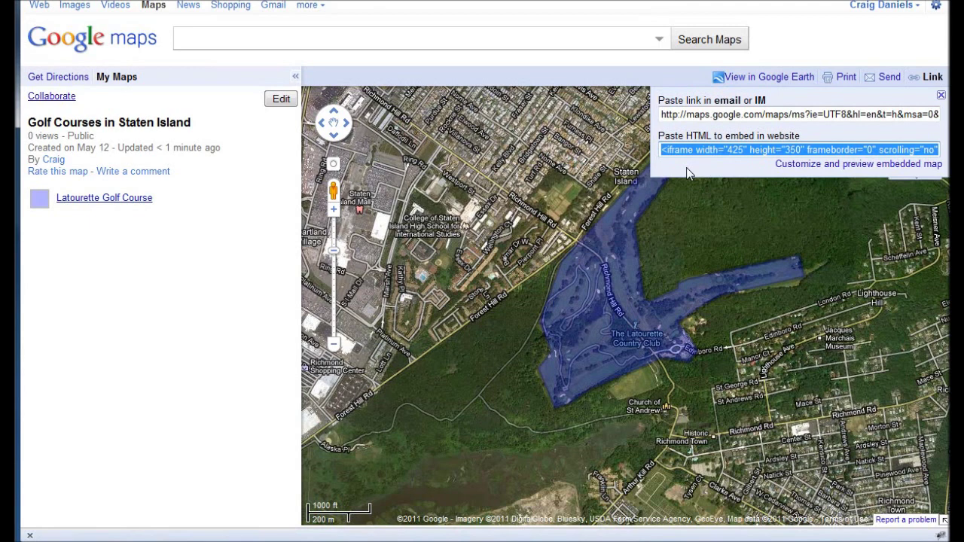
left_click(731, 149)
double_click(736, 149)
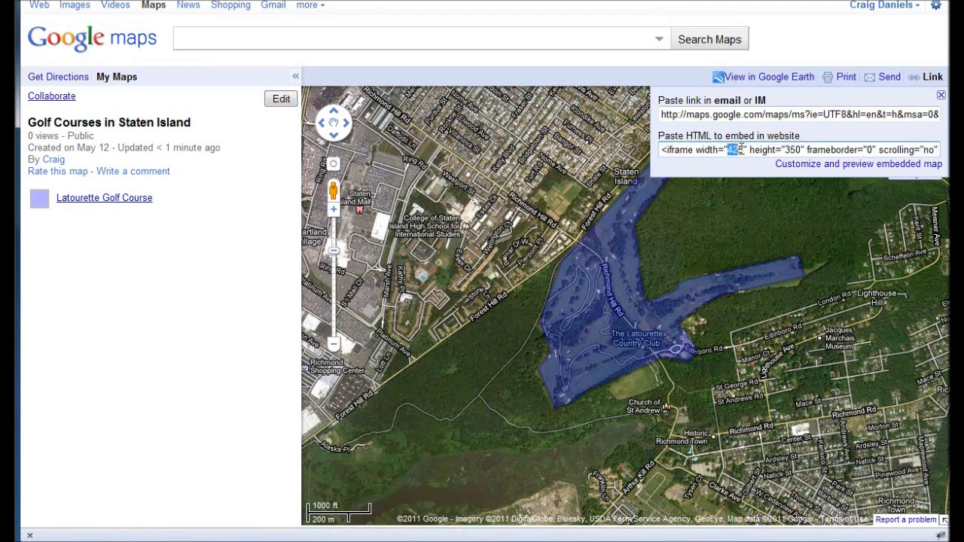
left_click(740, 149)
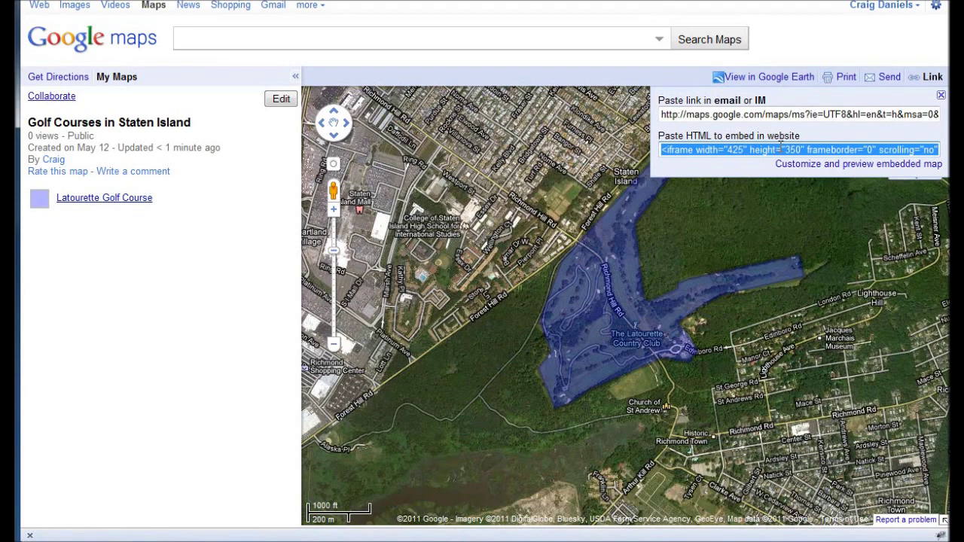
Customize the embedded map to a custom width of 680, zoom its preview in one level and centre it on the golf course.
left_click(822, 166)
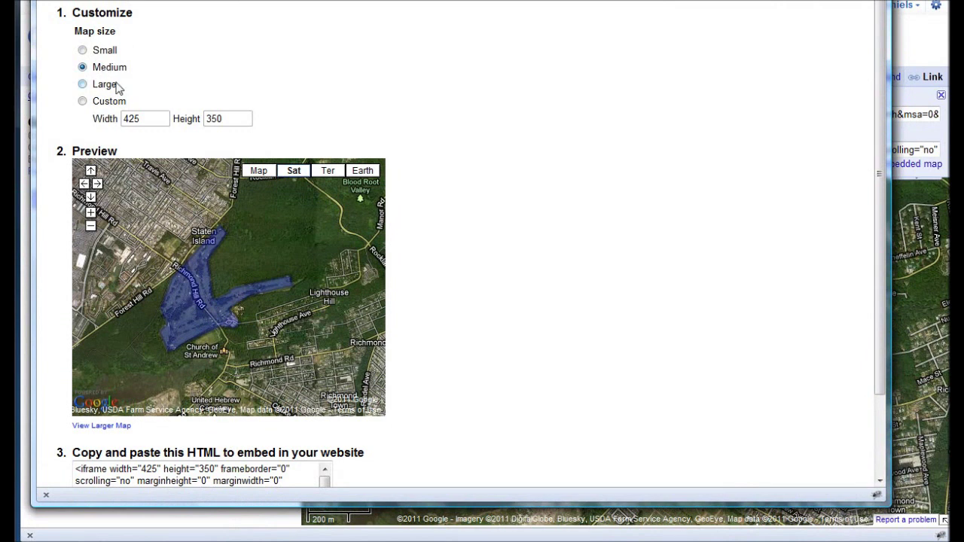
left_click(82, 101)
left_click_drag(146, 119, 115, 115)
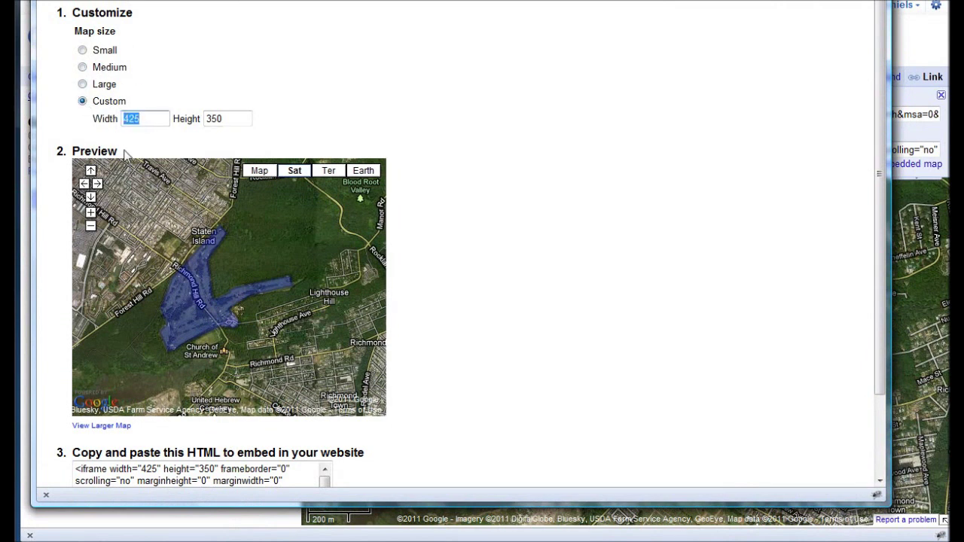
type("680")
key("Tab")
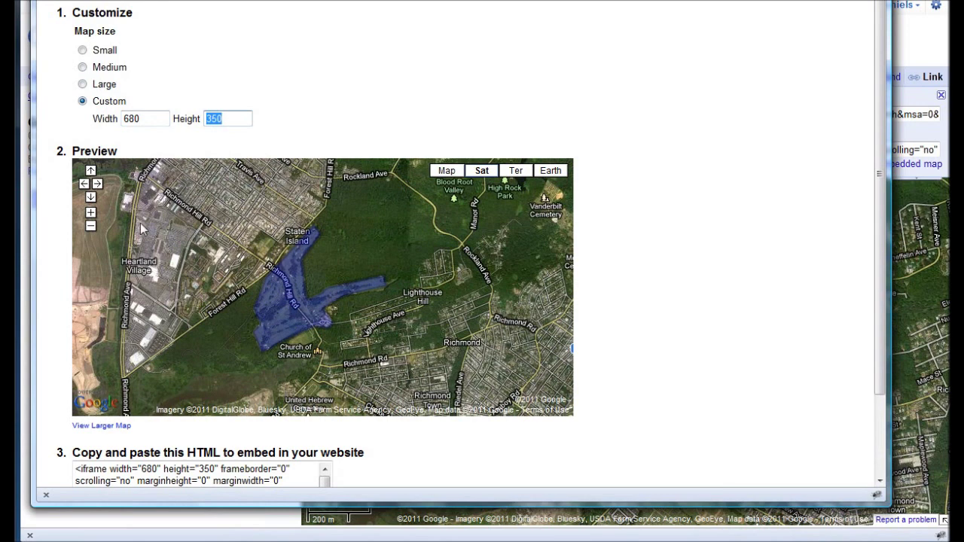
left_click(90, 213)
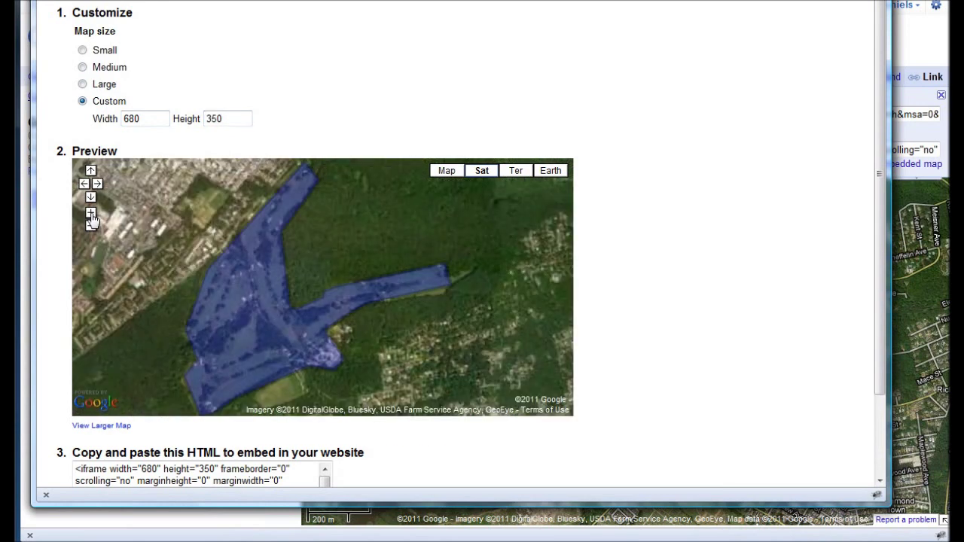
left_click_drag(310, 263, 350, 253)
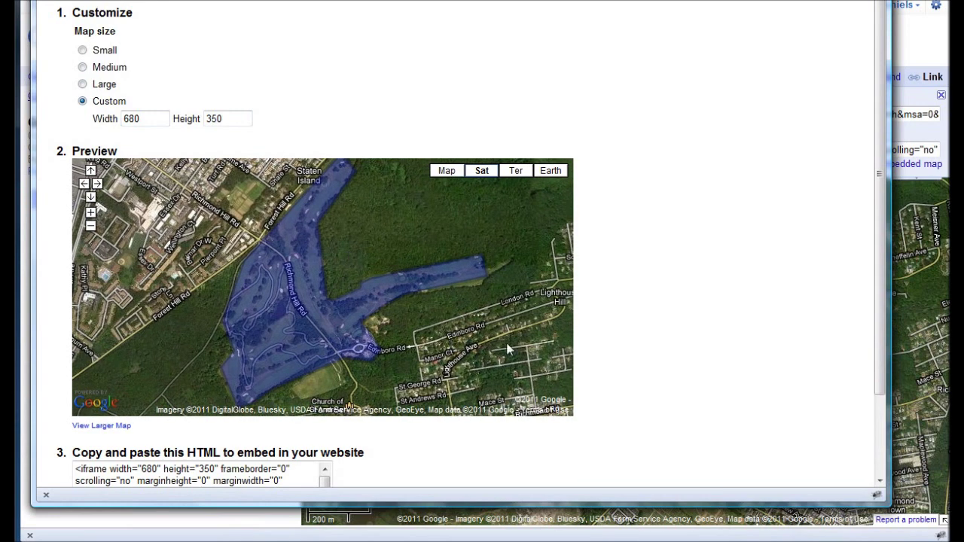
Copy all of the customized map's embed HTML and close the customization window.
scroll(637, 329, "down", 3)
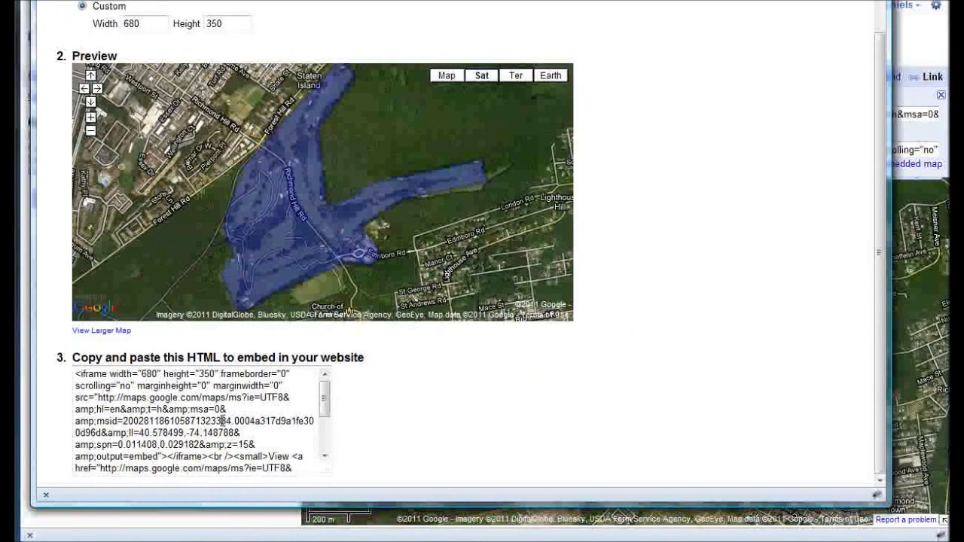
right_click(223, 421)
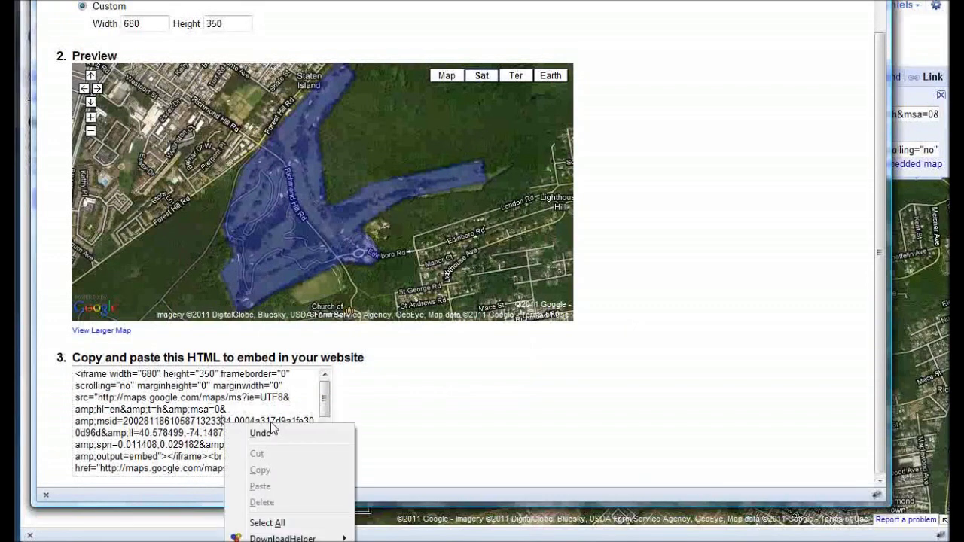
left_click(273, 522)
right_click(173, 397)
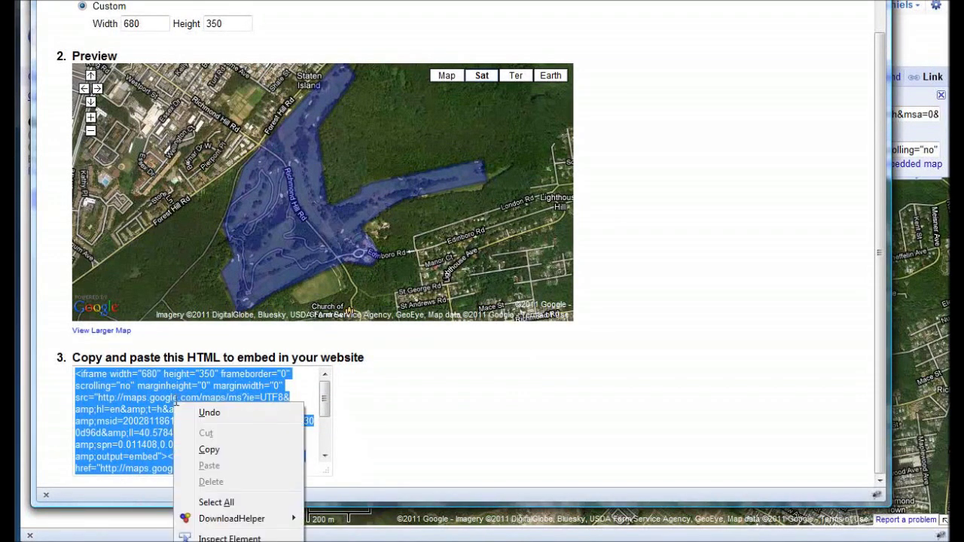
left_click(220, 449)
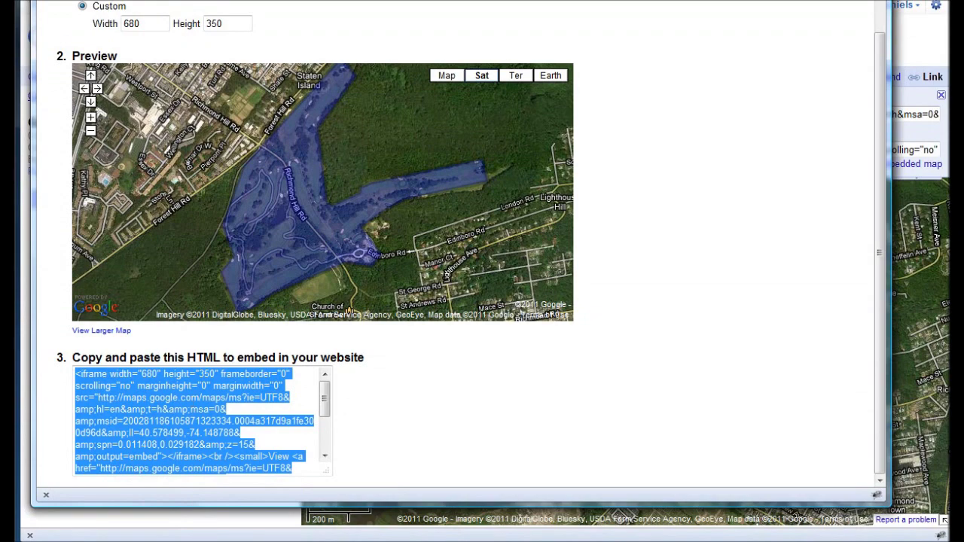
key("ctrl+w")
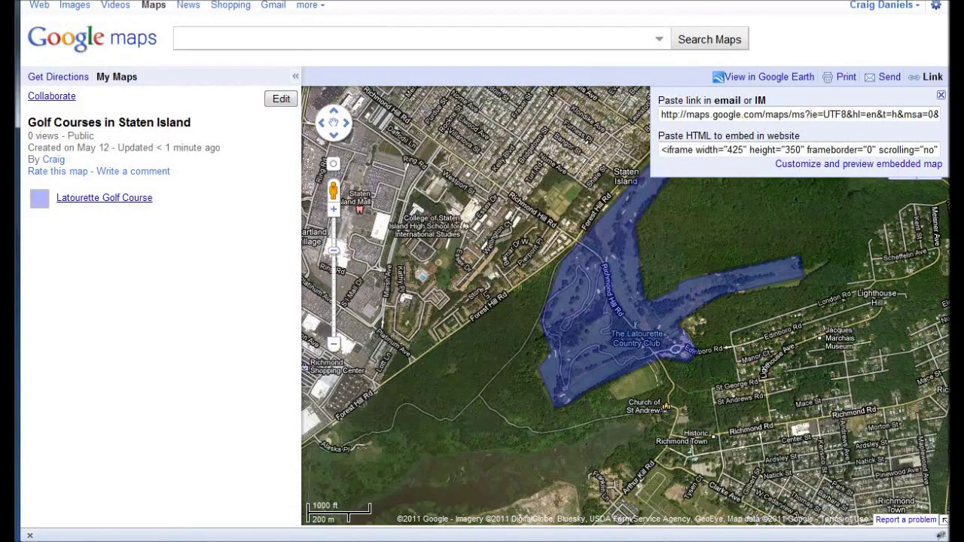
Switch to the ActiveRain blog and open the draft post Staten Island Golf Courses - Latourette for editing.
key("alt+Tab")
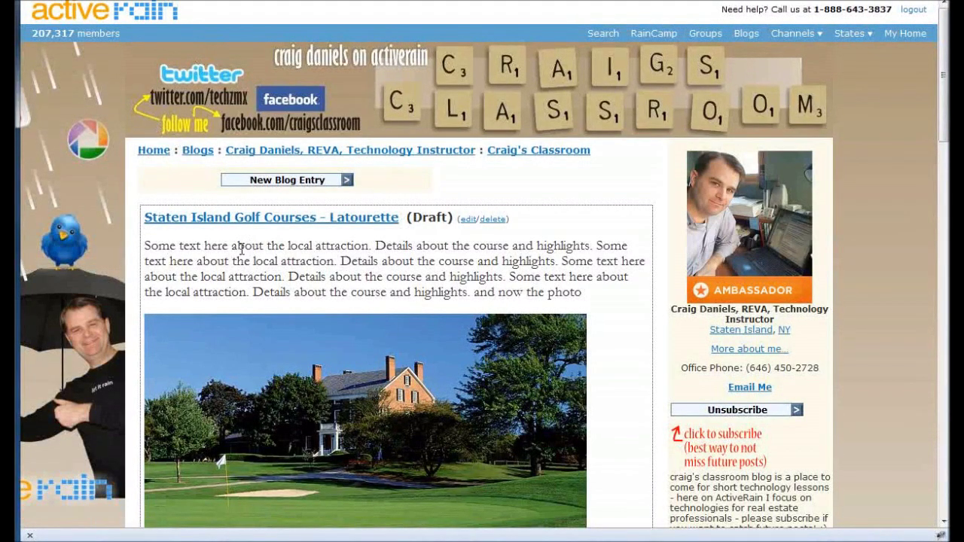
scroll(243, 249, "down", 3)
scroll(242, 248, "up", 1)
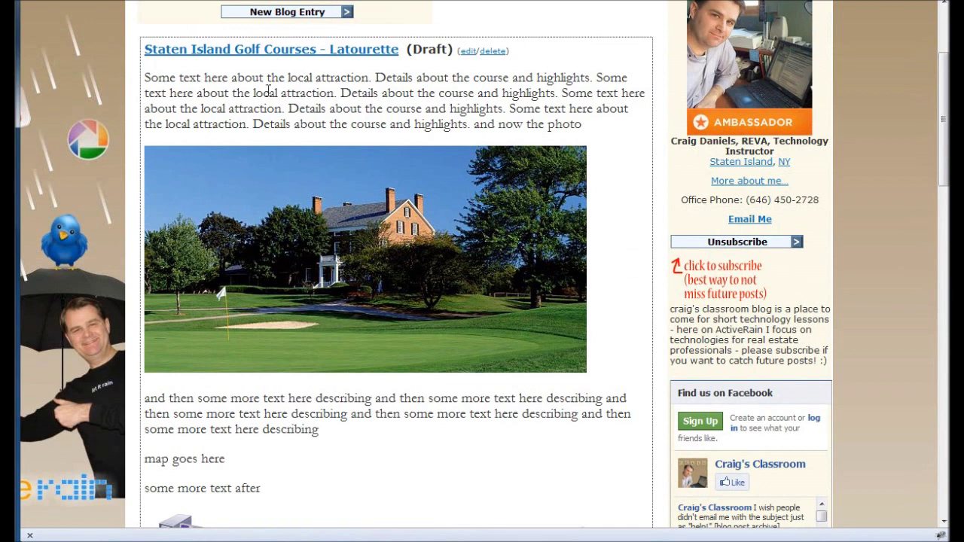
left_click(468, 51)
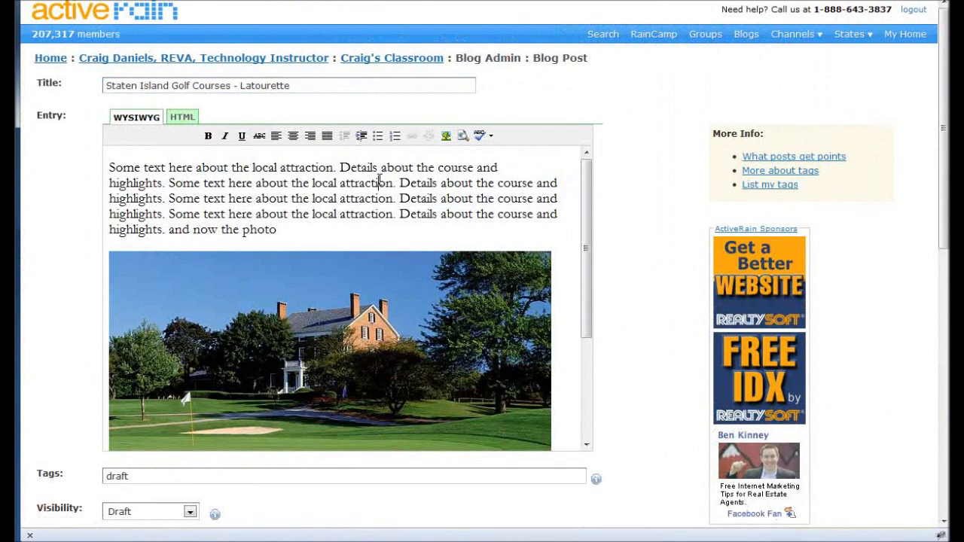
Replace the "map goes here" line below the descriptive paragraph with the placeholder "map embed here".
scroll(380, 181, "down", 5)
left_click(397, 369)
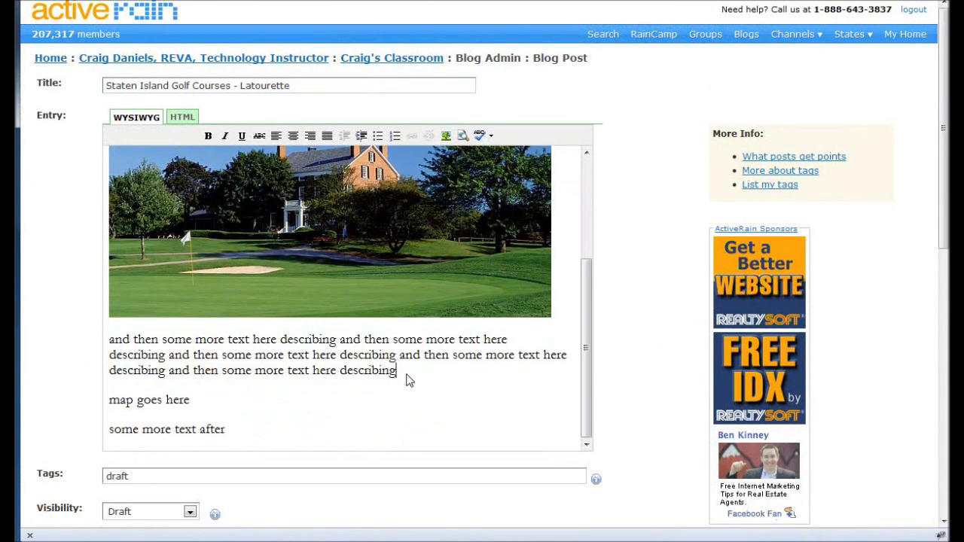
key("Left")
key("Left")
key("Left")
key("Left")
key("Left")
key("Left")
key("Left")
key("Left")
key("Left")
key("Left")
key("Left")
key("Left")
key("Left")
key("Left")
key("Left")
key("Left")
scroll(338, 376, "down", 2)
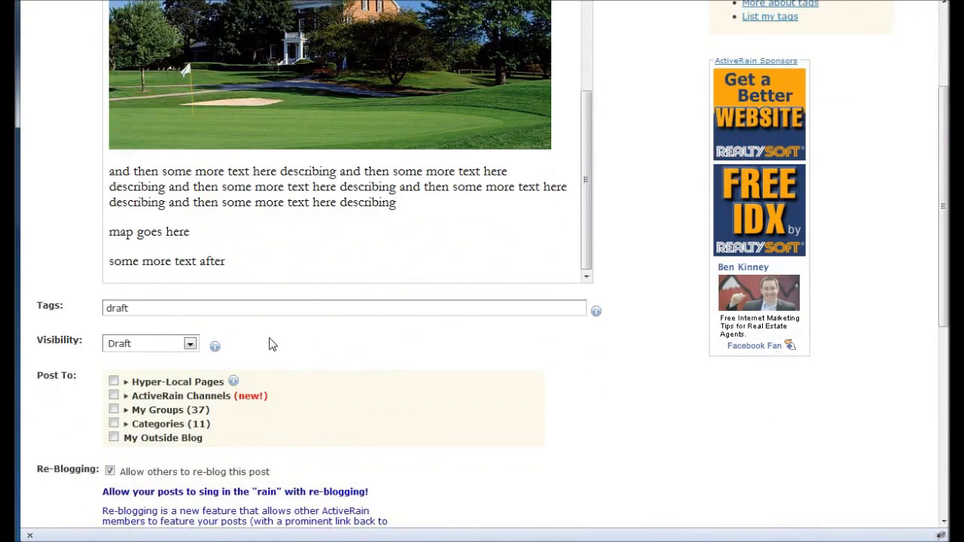
left_click(406, 207)
key("Return")
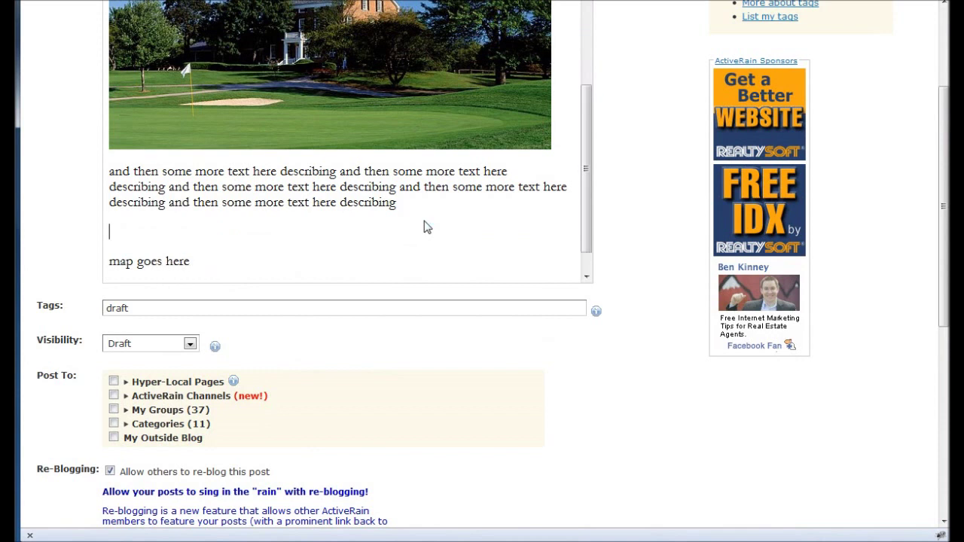
type("map embed here")
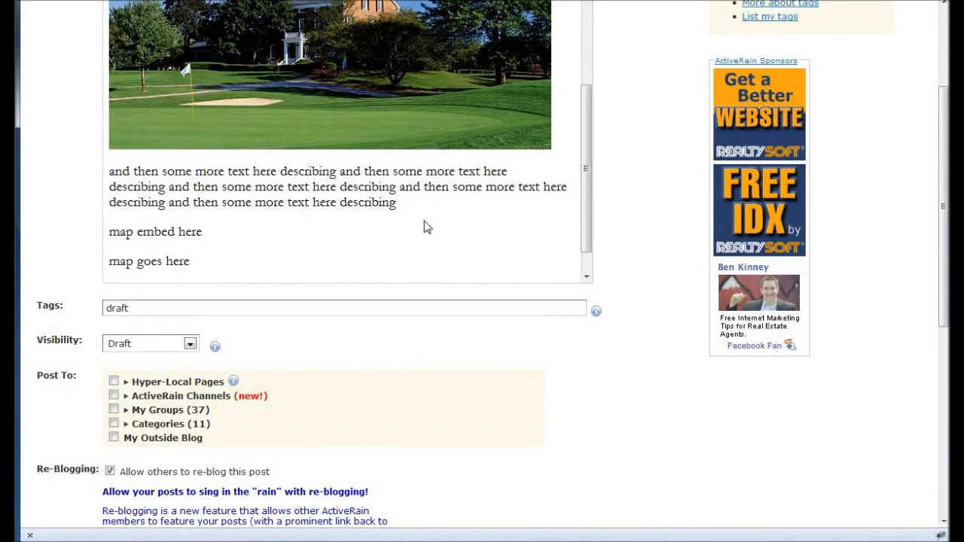
key("shift+End")
key("Delete")
key("Delete")
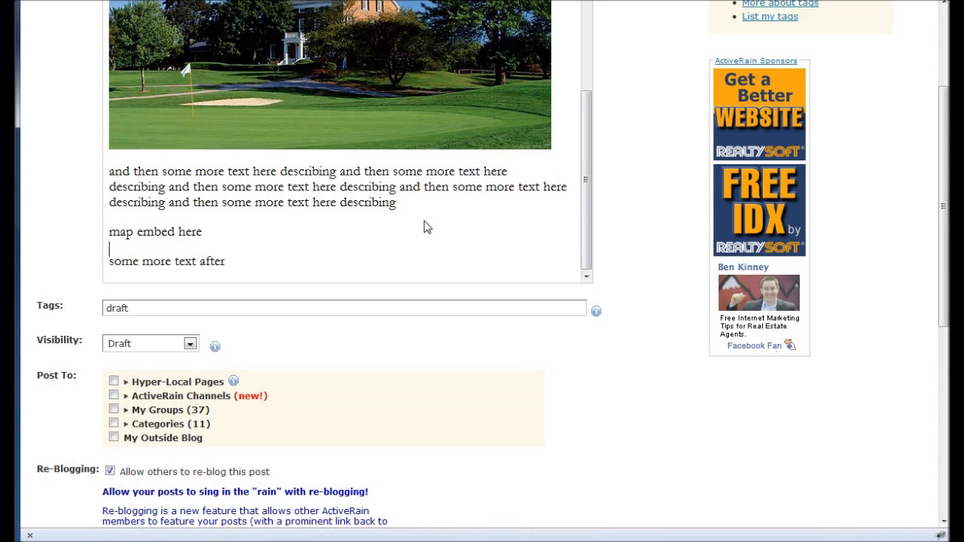
Extend the "some more text after" line with the filler text "asdflkj asodf asdlfkj aosdfji asdffoj".
left_click(282, 265)
type("asdflkj asdf")
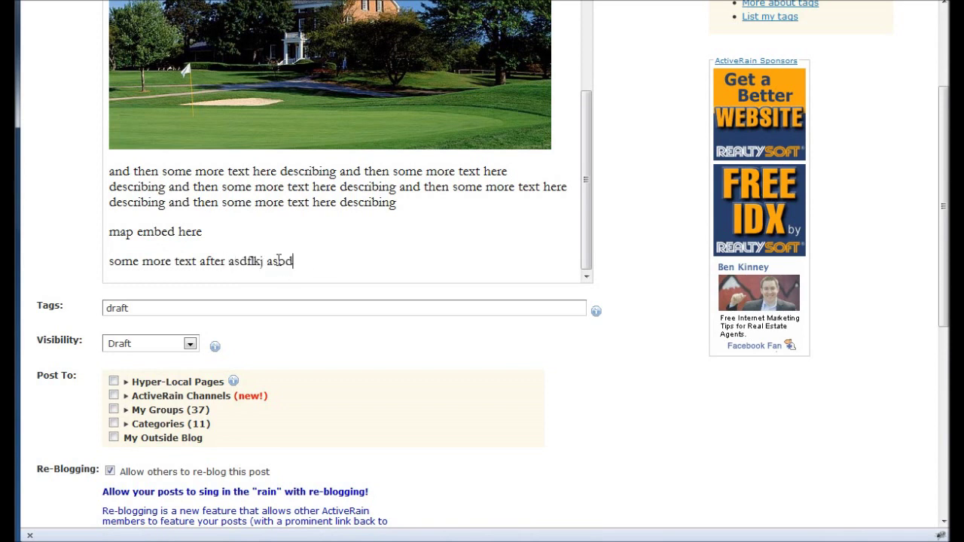
type(" asdlfkj aosdfji asdffoj")
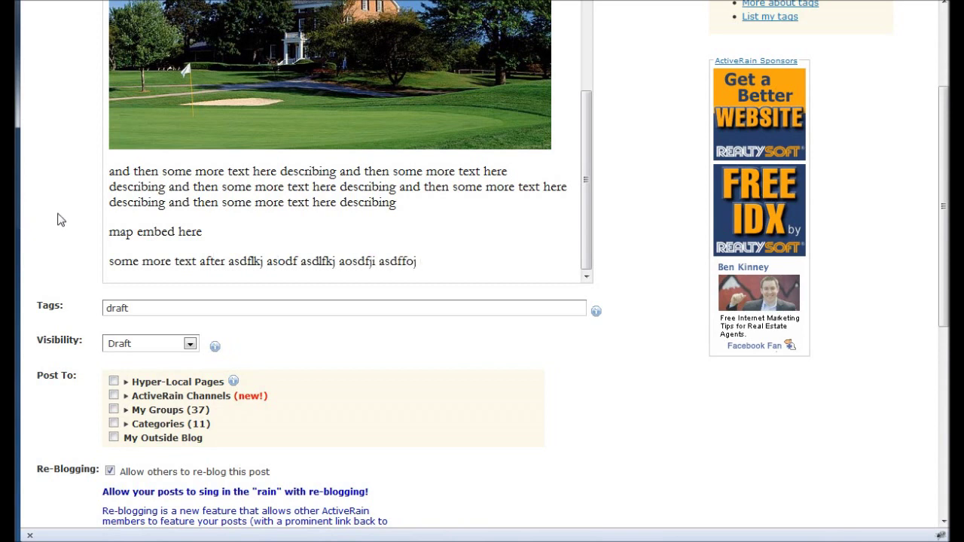
Post the blog entry with Draft visibility, confirming that it contains no copyrighted material used without permission.
scroll(64, 217, "up", 5)
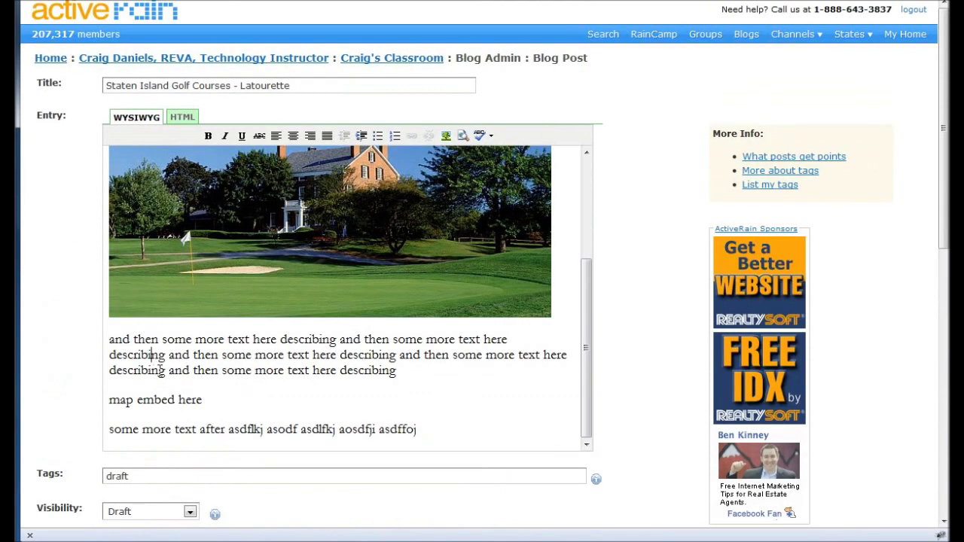
scroll(154, 361, "down", 5)
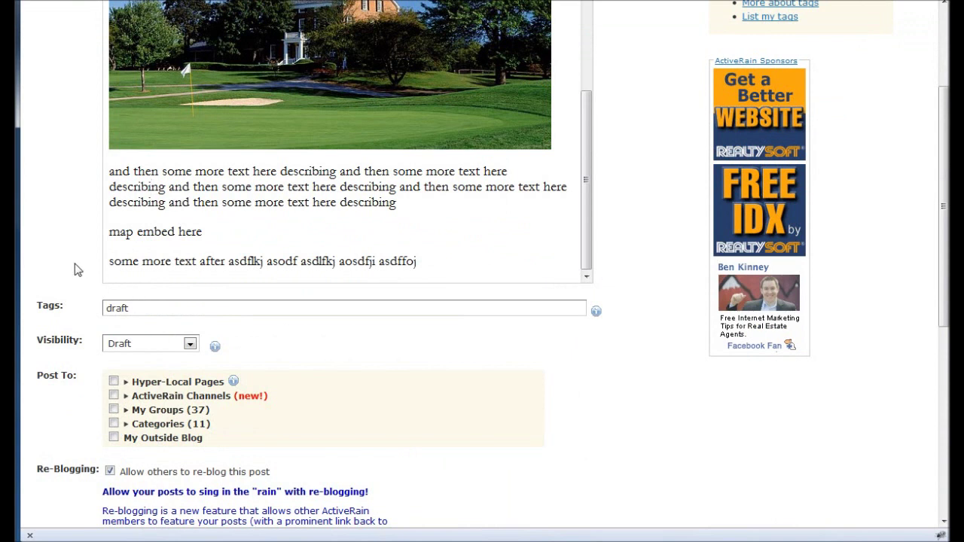
left_click(136, 309)
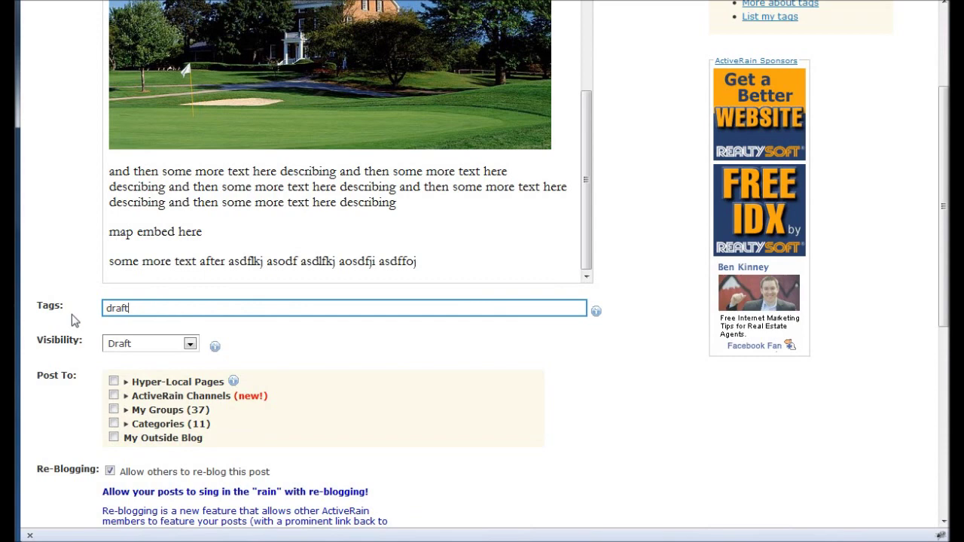
left_click(150, 345)
left_click(149, 383)
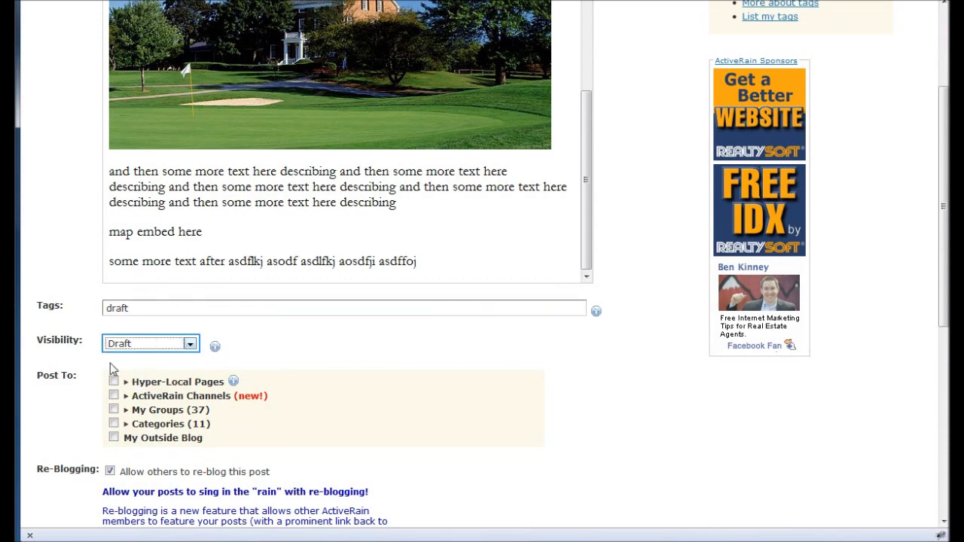
left_click(54, 250)
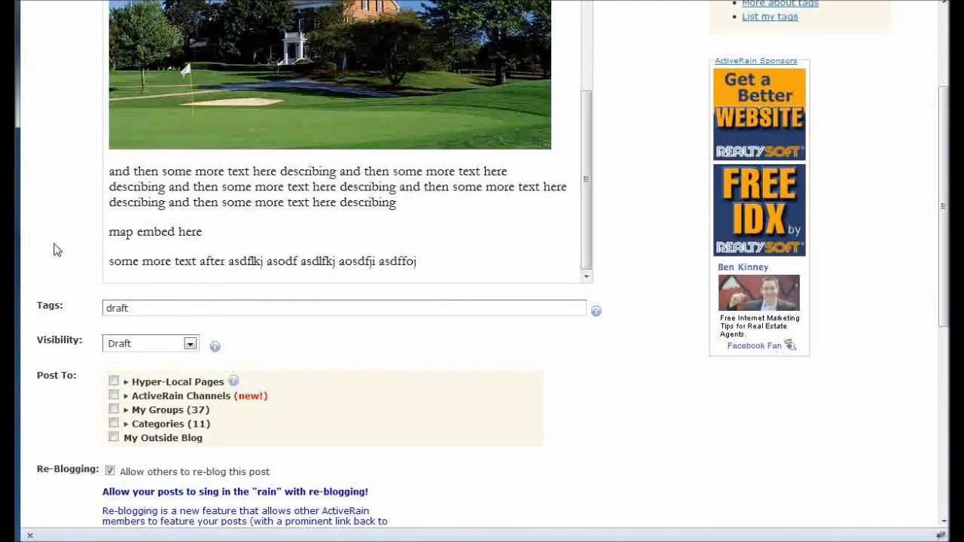
scroll(54, 250, "down", 3)
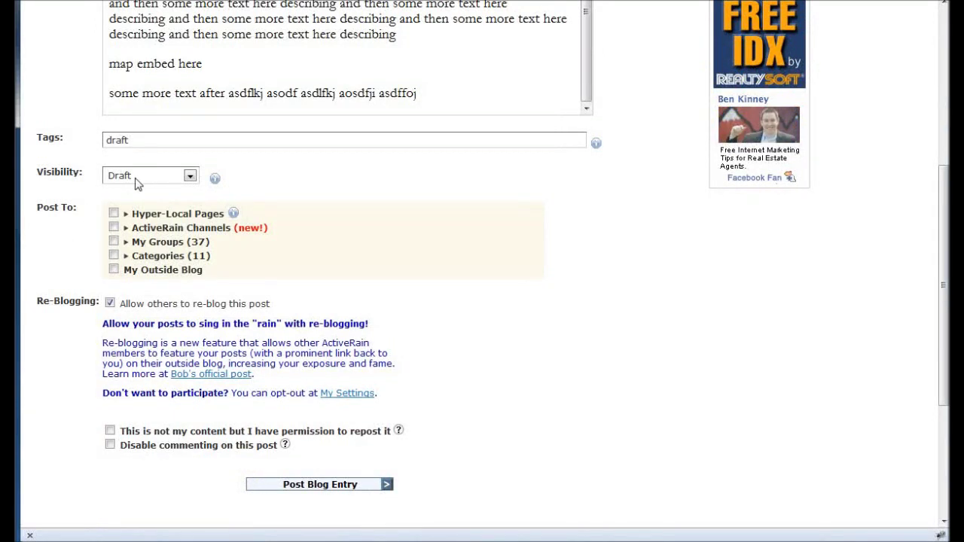
left_click(298, 490)
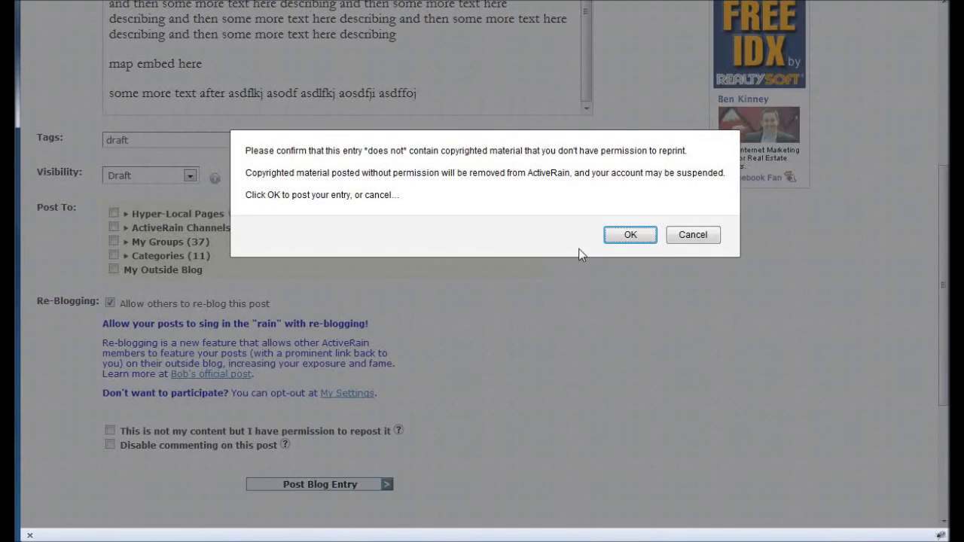
left_click(610, 236)
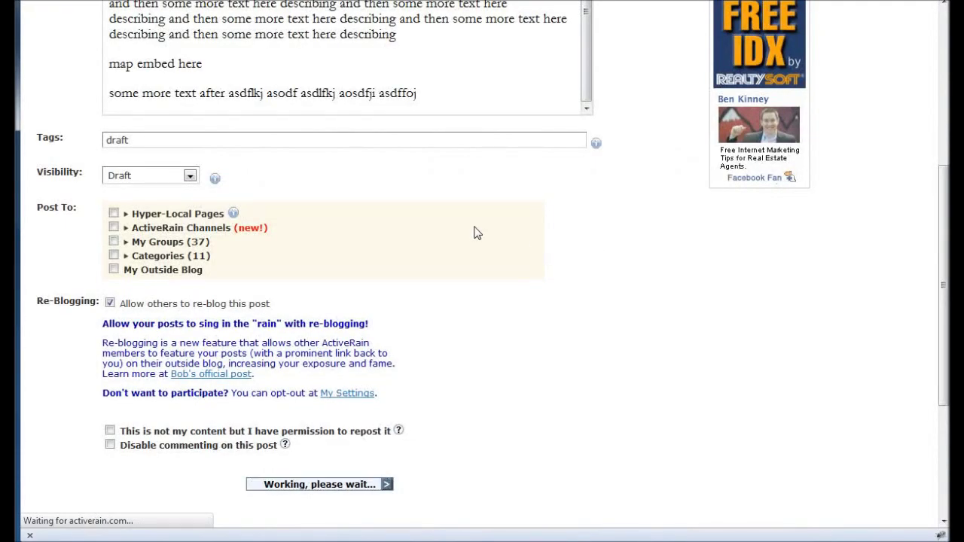
Review the posted Latourette draft and reopen it for editing.
scroll(300, 270, "down", 5)
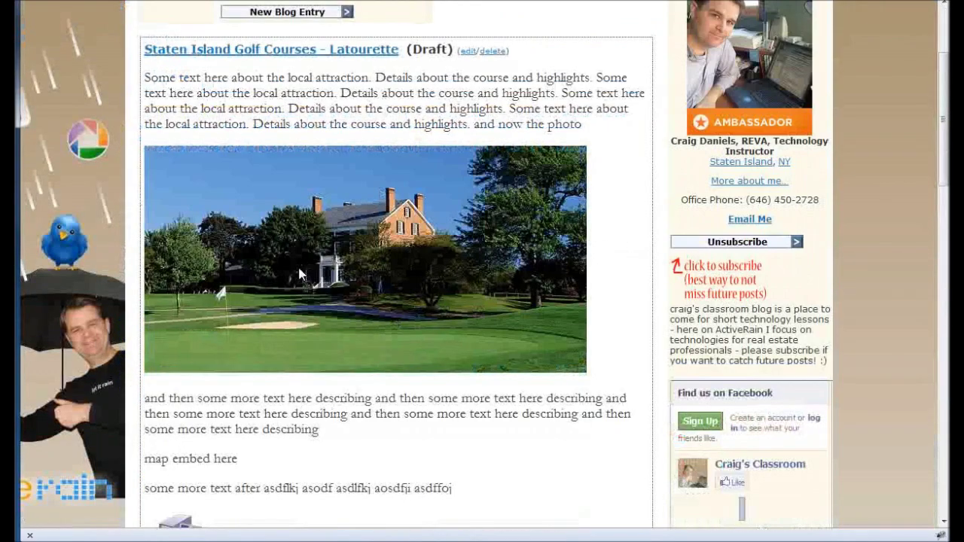
scroll(298, 267, "down", 2)
scroll(208, 368, "up", 5)
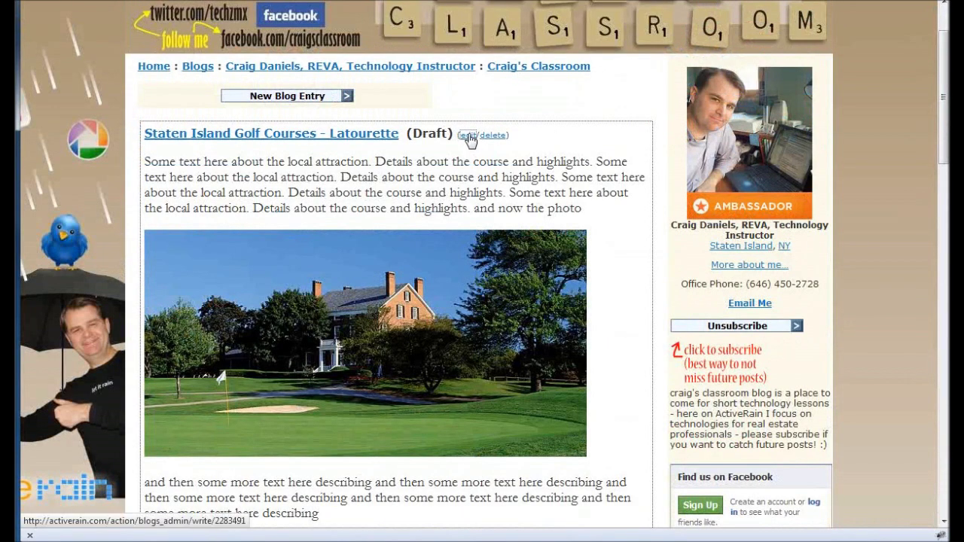
left_click(468, 136)
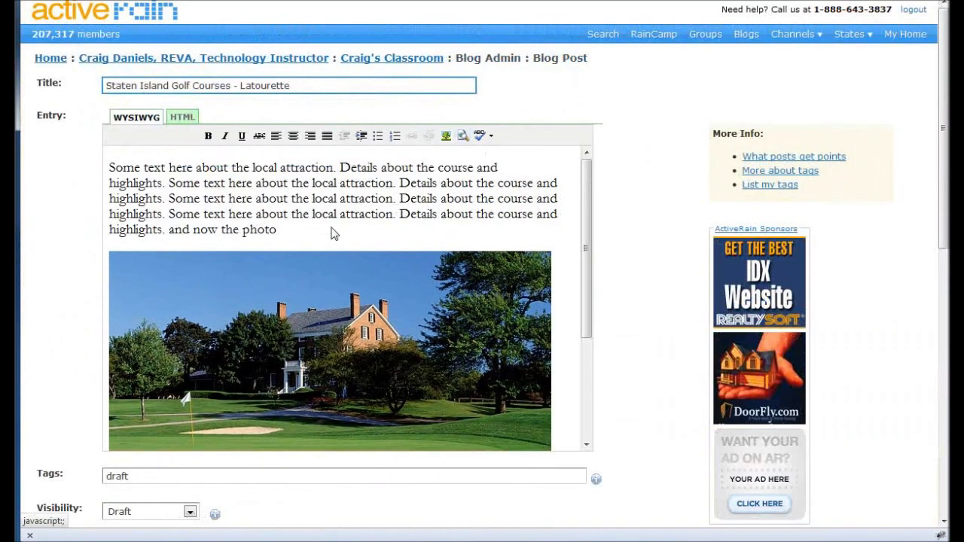
Switch the blog entry from the WYSIWYG view to its HTML source, agreeing to continue without saving first.
scroll(326, 219, "down", 5)
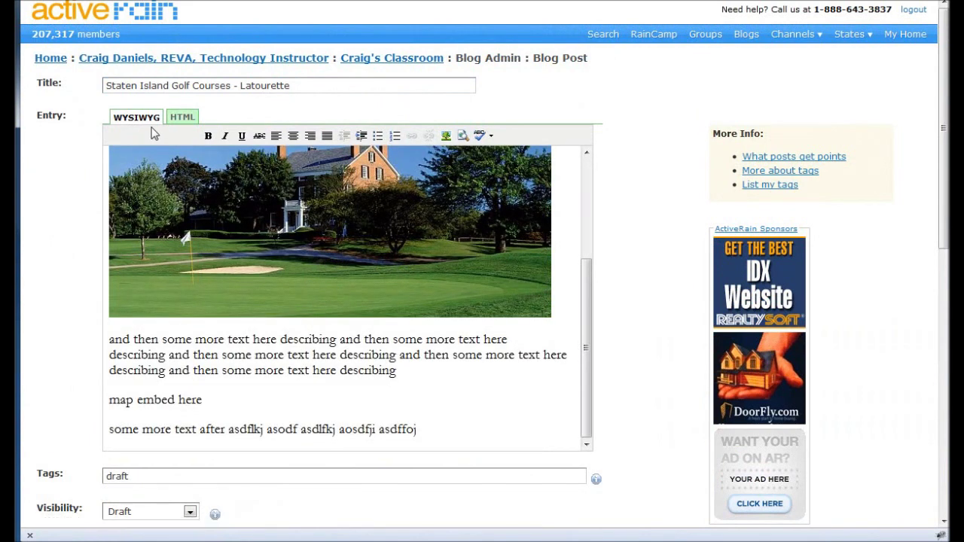
left_click(184, 118)
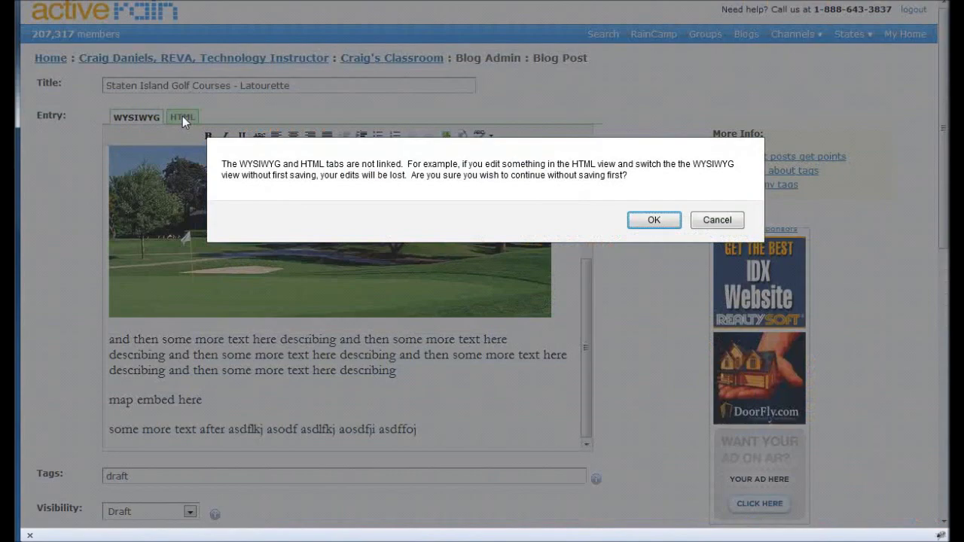
left_click(667, 222)
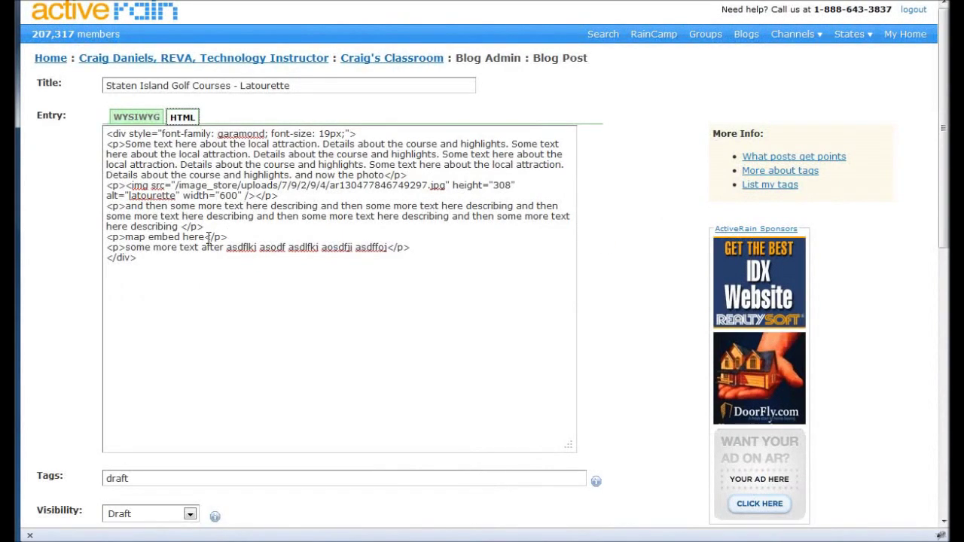
Replace the "map embed here" placeholder between its paragraph tags with the copied Google Maps iframe embed code, 680 wide by 350 high.
left_click_drag(125, 238, 204, 238)
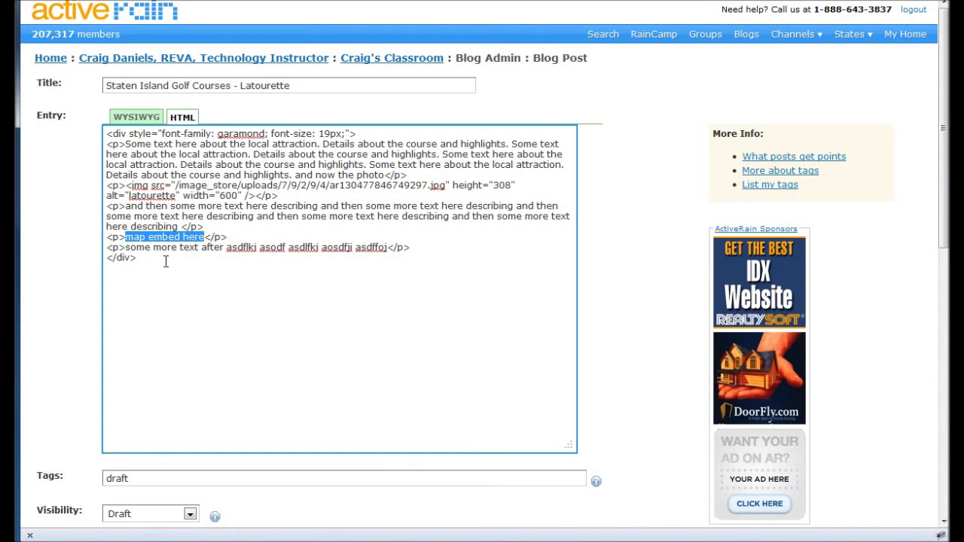
left_click(154, 240)
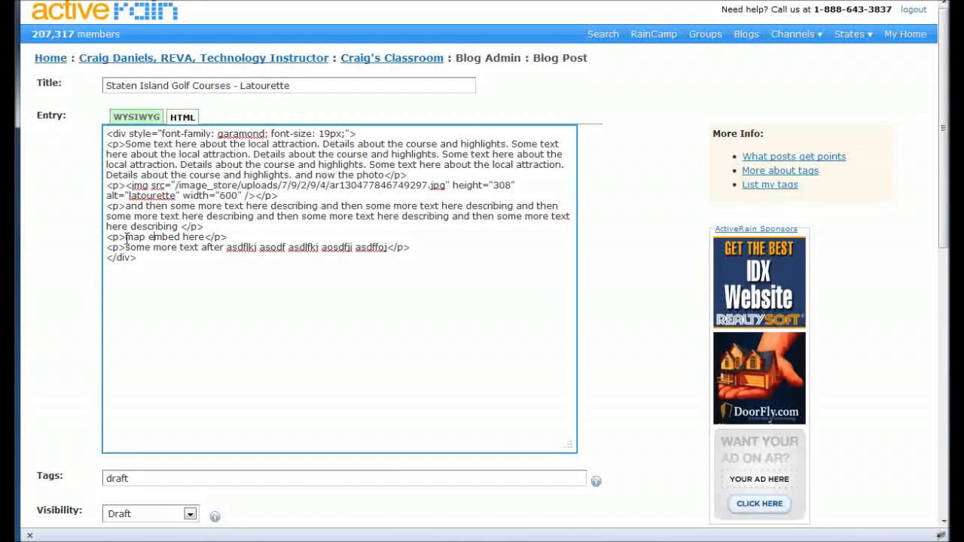
left_click_drag(125, 238, 206, 238)
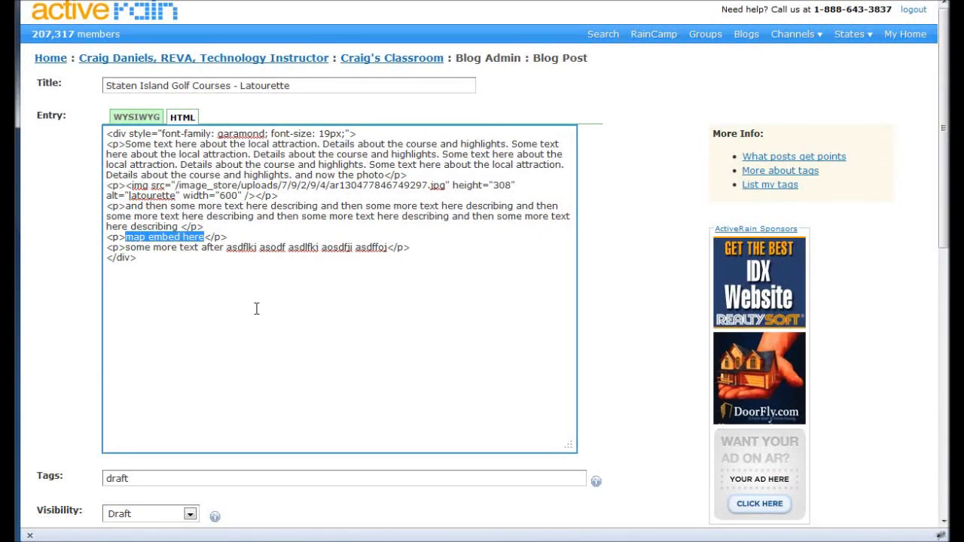
key("Delete")
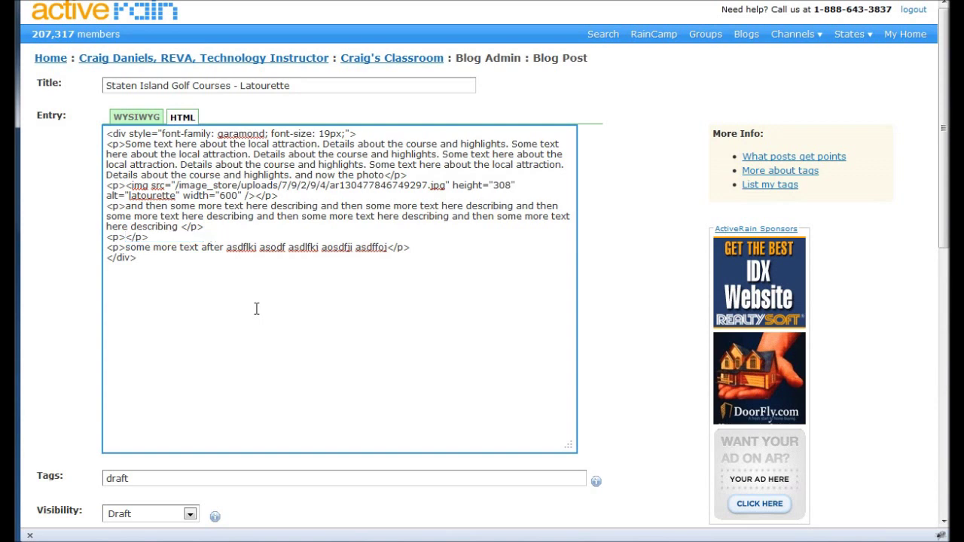
right_click(123, 236)
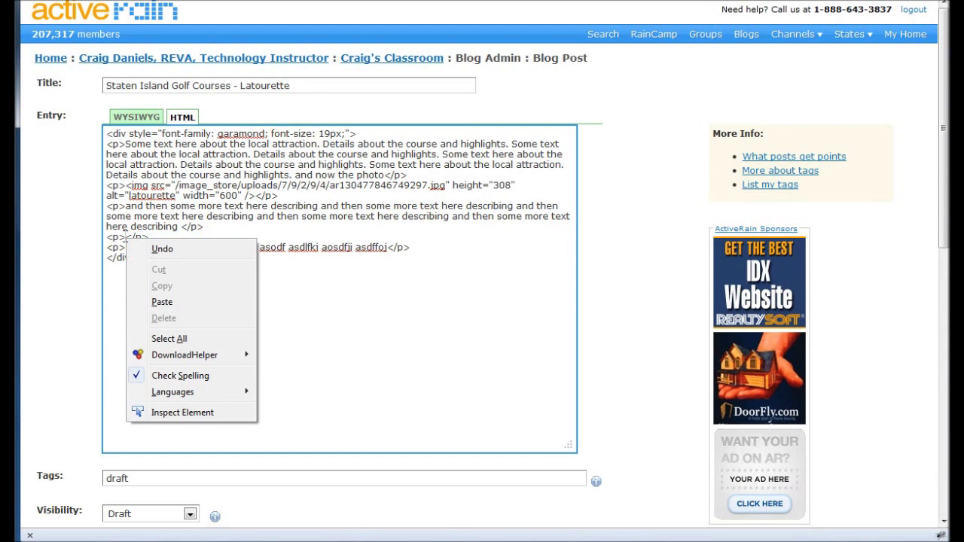
left_click(162, 302)
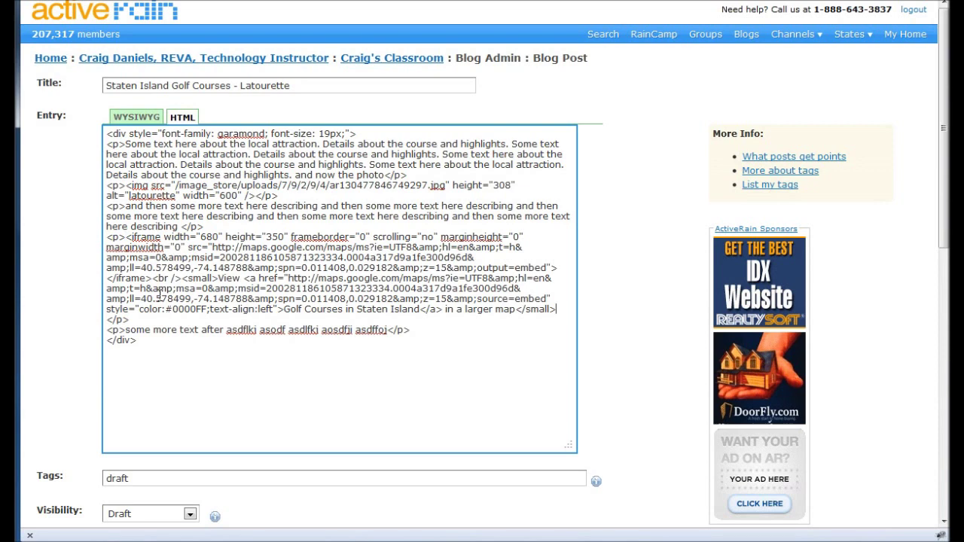
Post the updated Latourette entry with Draft visibility, accept the posting confirmation, and review the posted draft down to the embedded map.
left_click(96, 299)
scroll(95, 298, "down", 1)
scroll(92, 298, "down", 4)
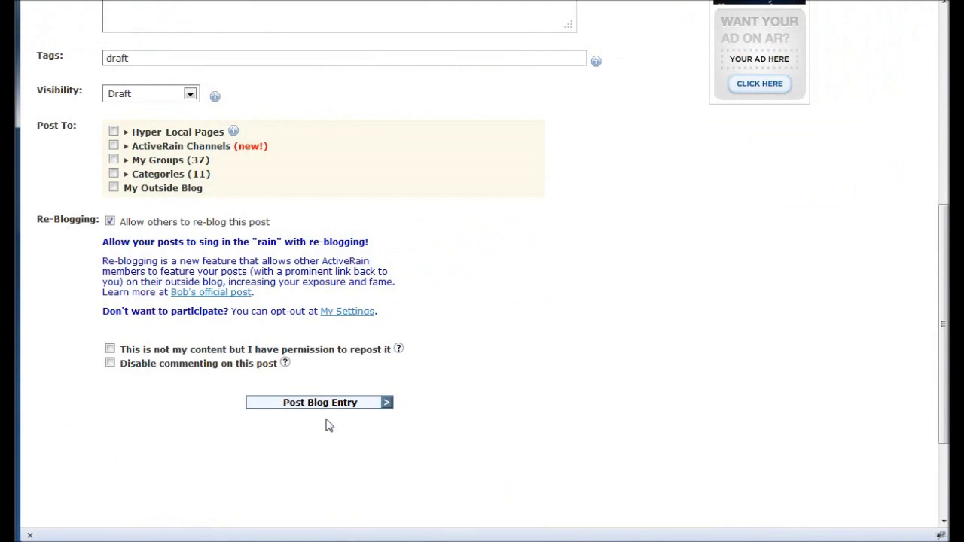
left_click(296, 403)
left_click(629, 236)
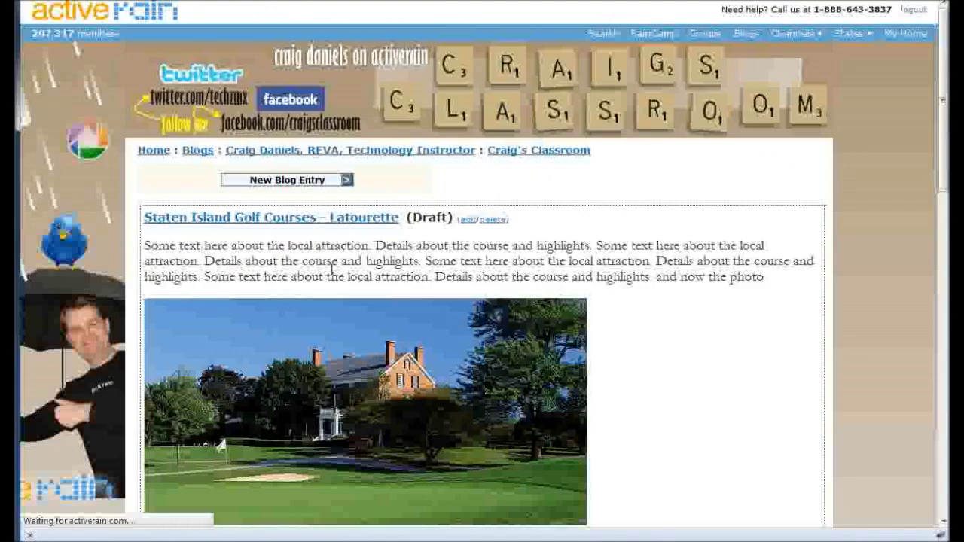
scroll(265, 275, "down", 5)
scroll(266, 275, "down", 2)
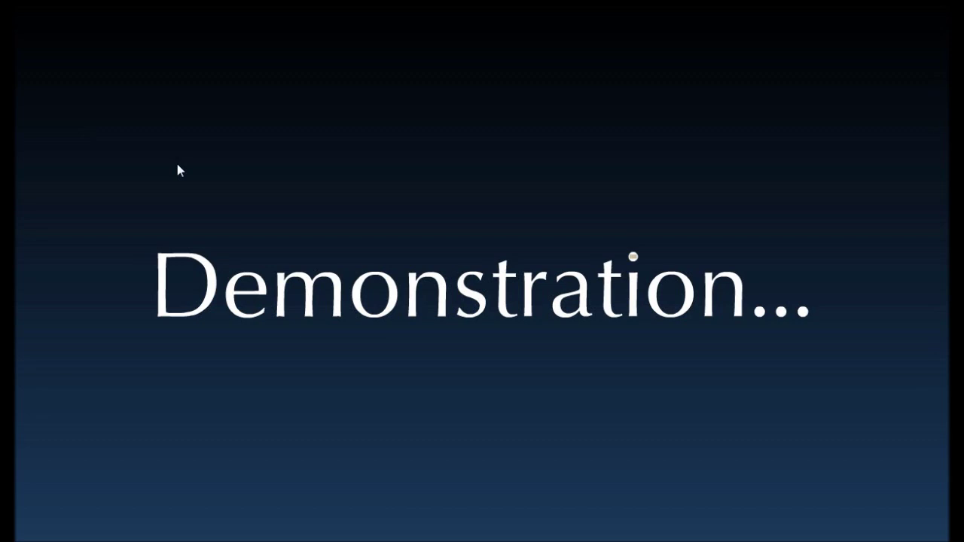
key("Right")
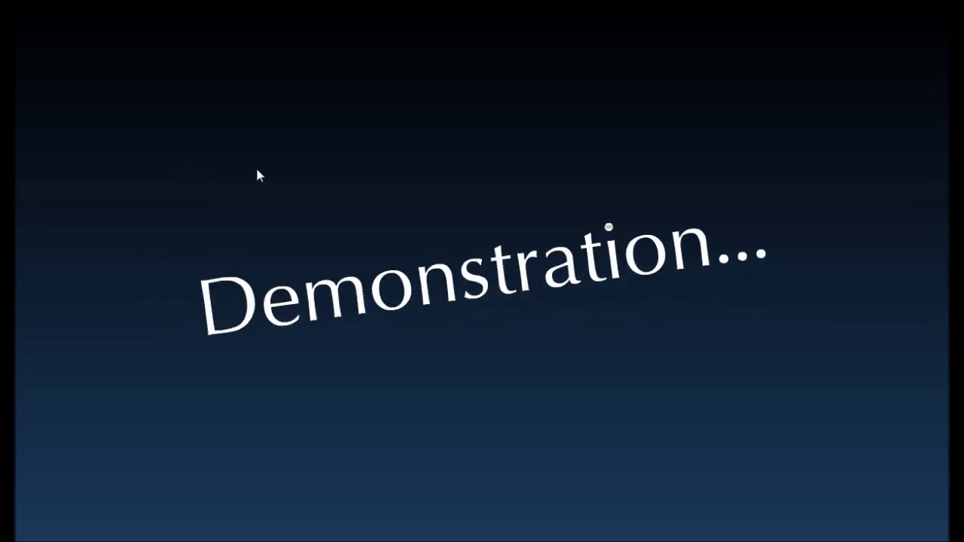